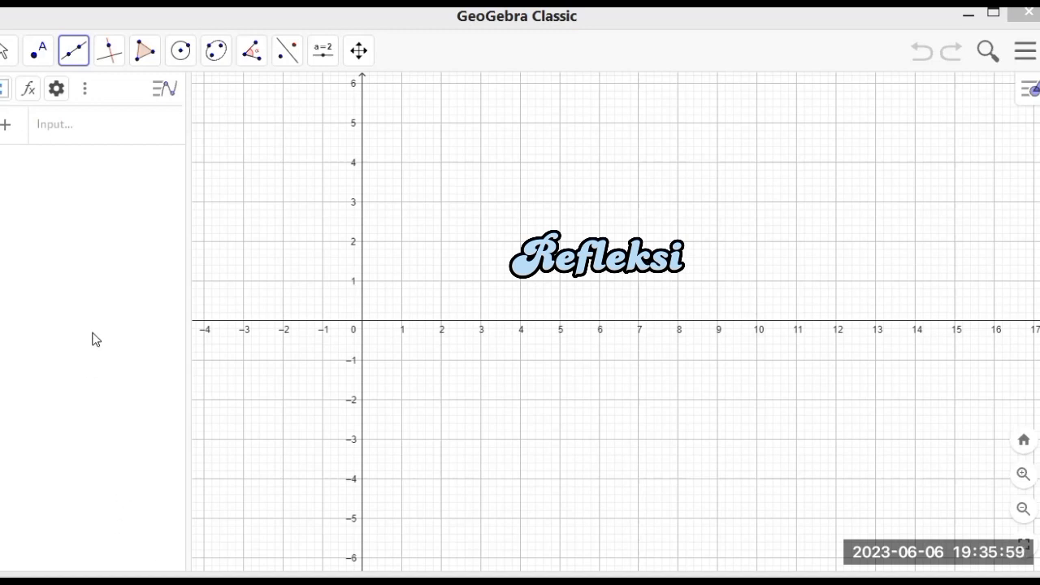
# Step: Draw a triangle with the Polygon tool, with vertices at (4, 1), (8, 3) and (6, 5)
pyautogui.click(146, 65)
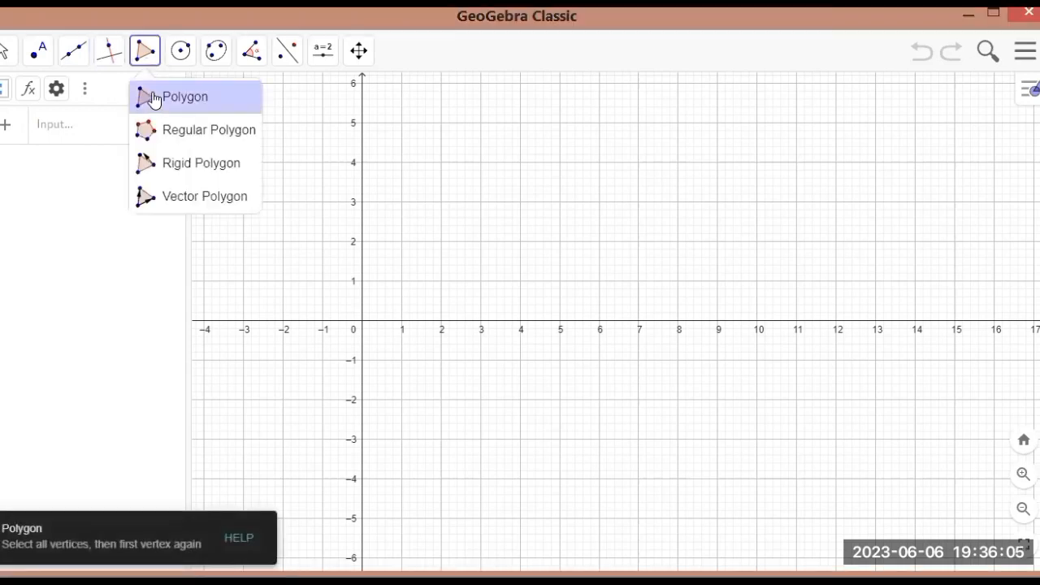
pyautogui.click(154, 98)
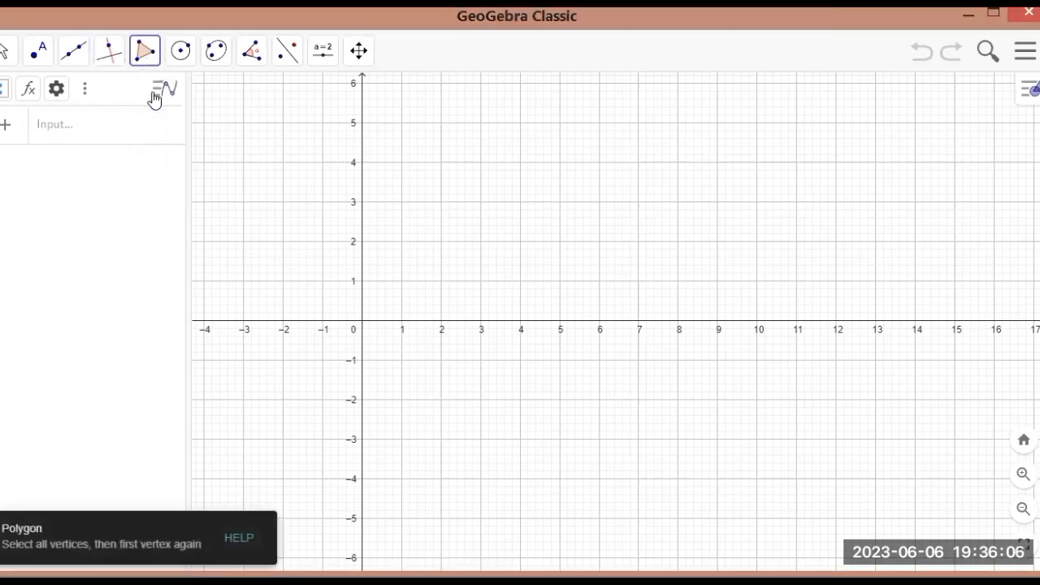
pyautogui.click(520, 282)
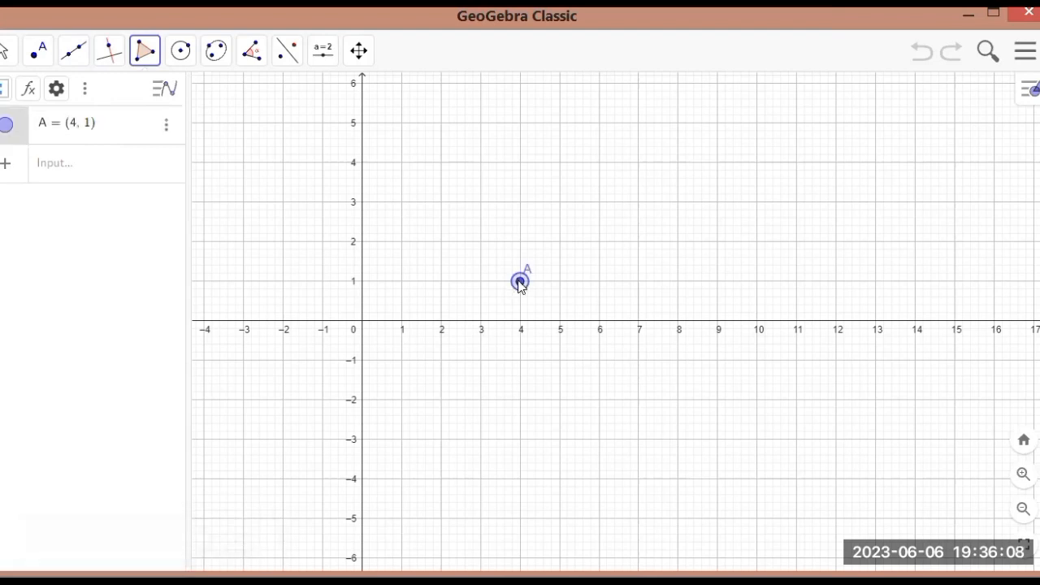
pyautogui.click(678, 201)
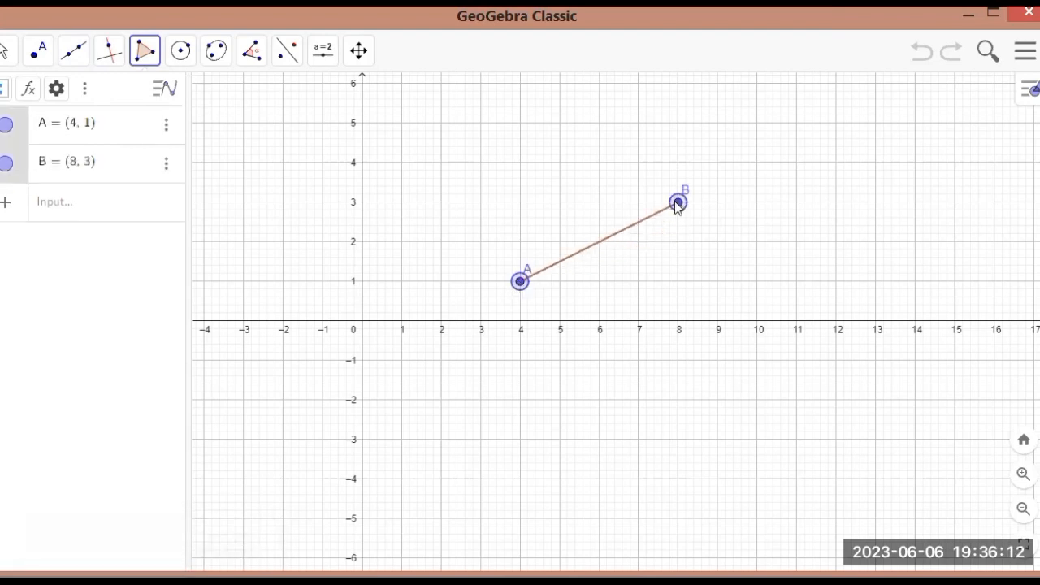
pyautogui.click(599, 123)
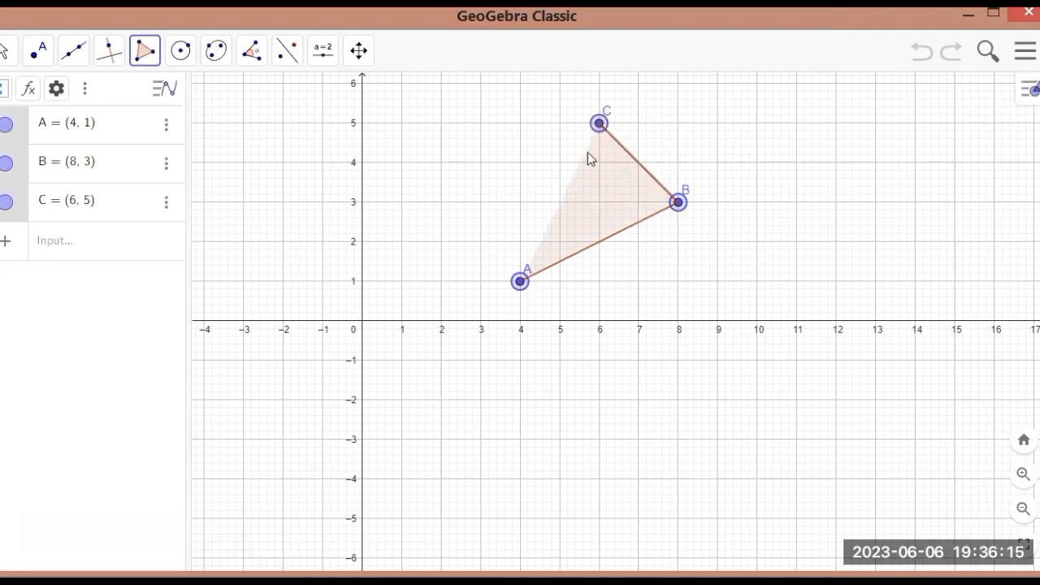
pyautogui.click(520, 282)
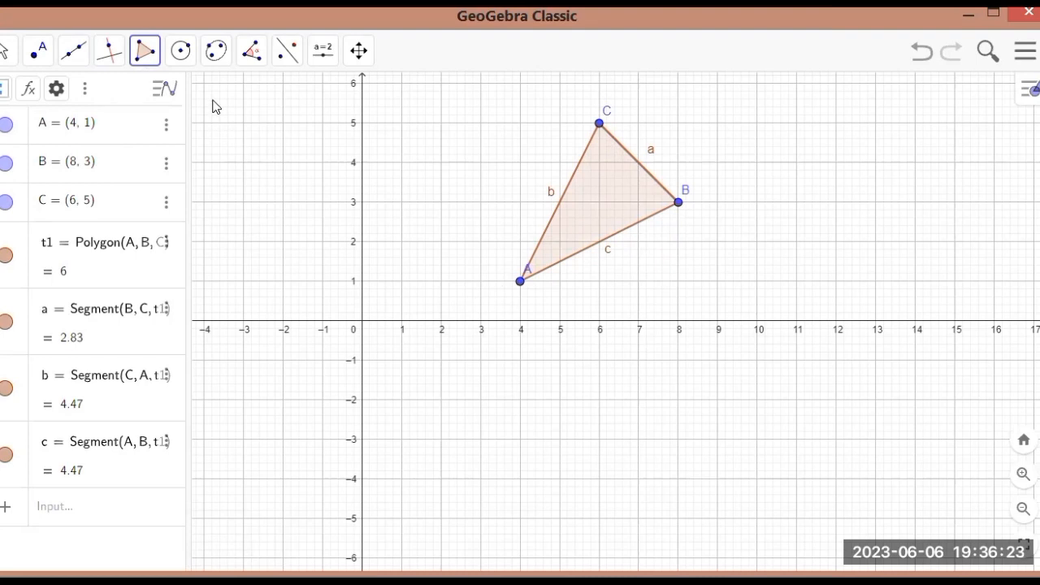
# Step: Draw a line below the triangle through (1, -1) and about (9.86, 3.6)
pyautogui.click(74, 51)
pyautogui.click(103, 97)
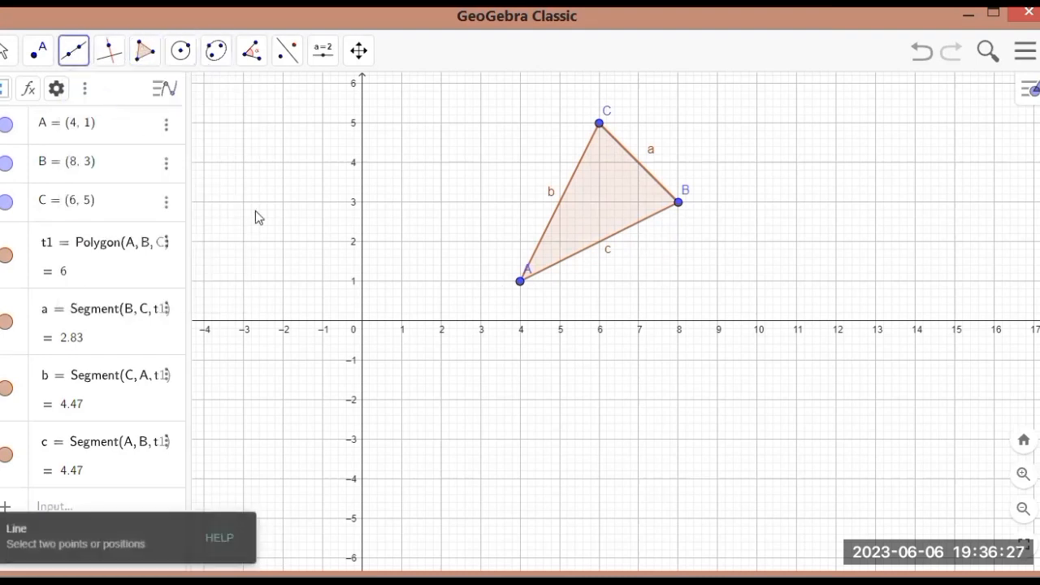
pyautogui.click(401, 360)
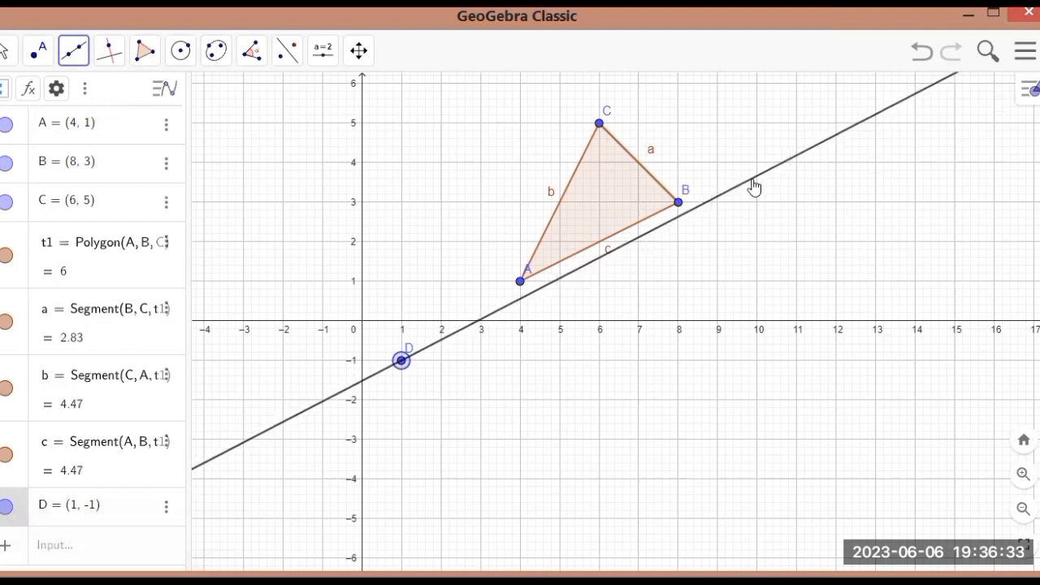
pyautogui.click(752, 179)
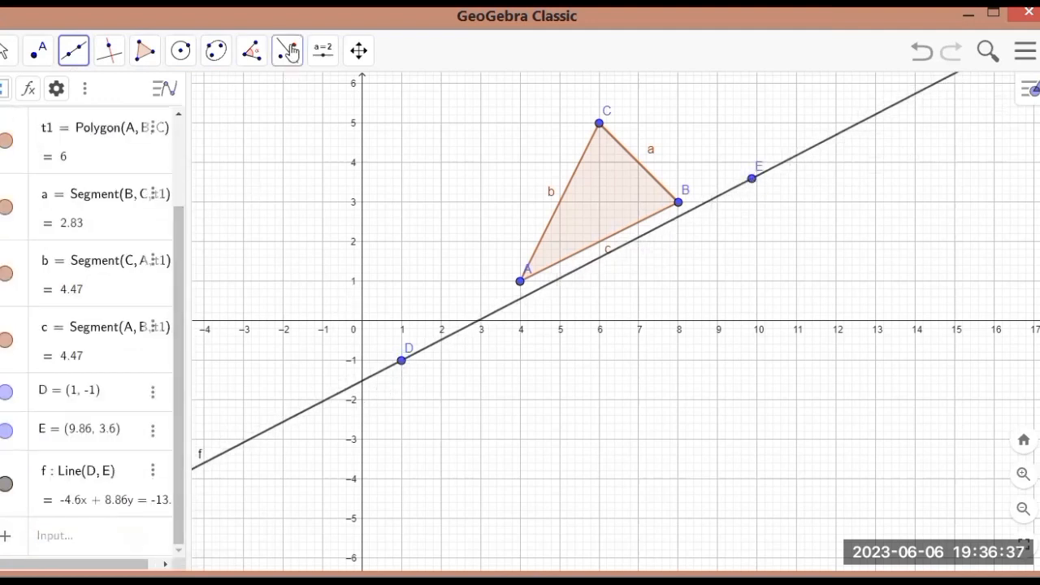
# Step: Reflect triangle ABC about line f using Reflect about Line
pyautogui.click(288, 52)
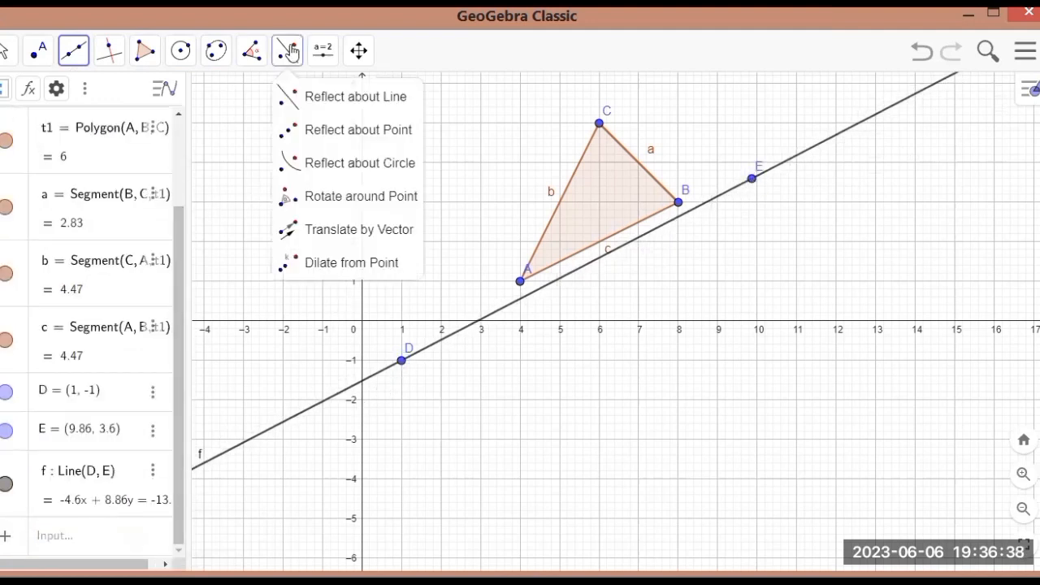
pyautogui.click(322, 98)
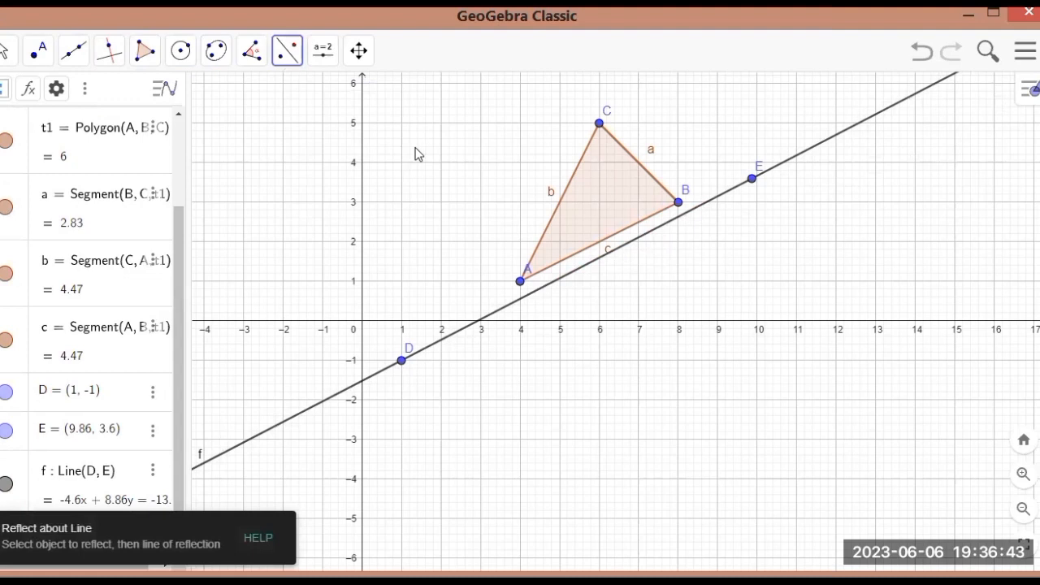
pyautogui.click(554, 285)
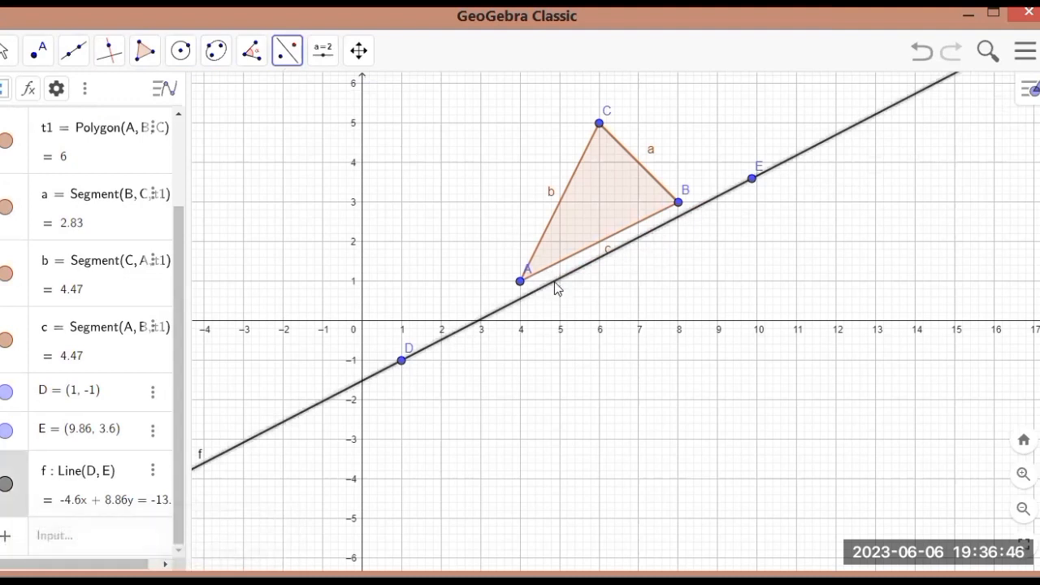
pyautogui.click(589, 225)
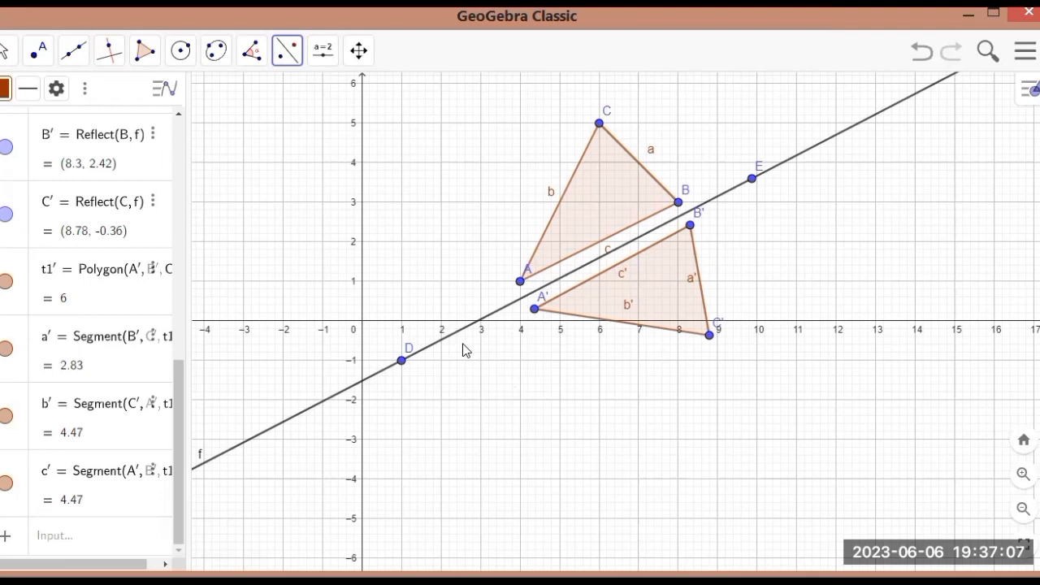
# Step: Draw a vector beside the original triangle from (1, 3) to about (3.26, 4.28)
pyautogui.click(74, 54)
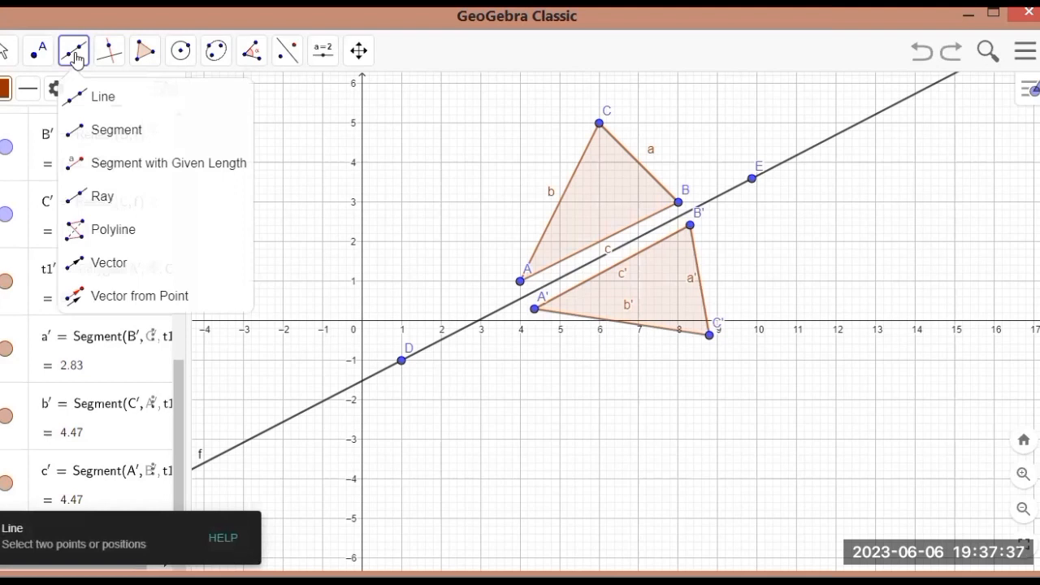
pyautogui.click(97, 262)
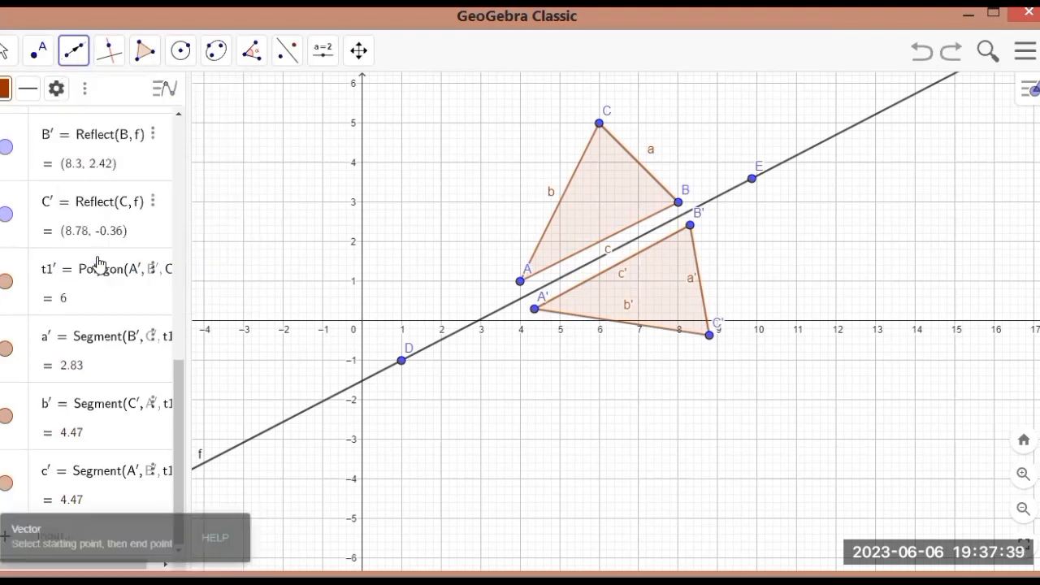
pyautogui.click(401, 202)
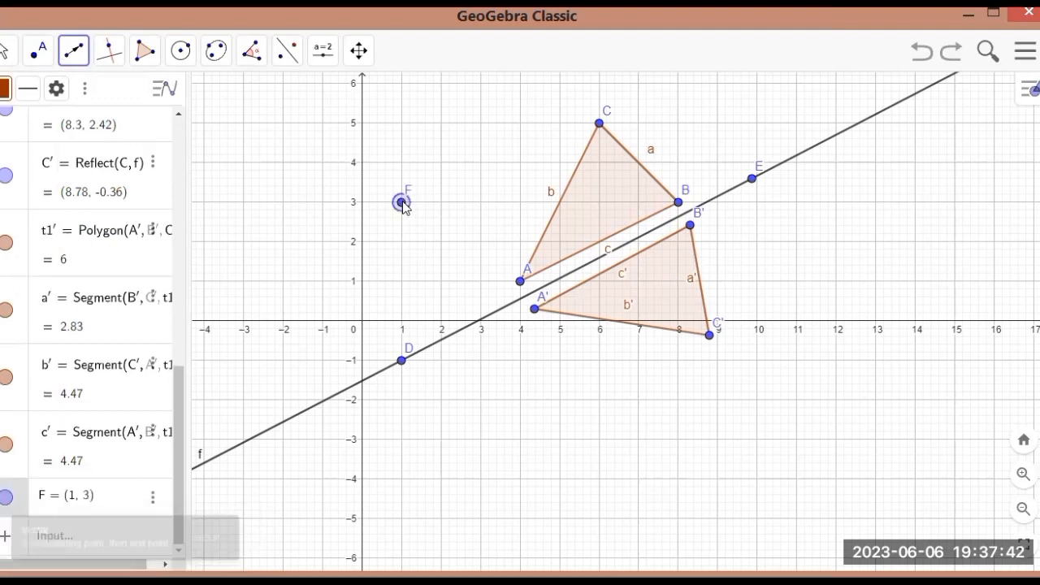
pyautogui.click(492, 152)
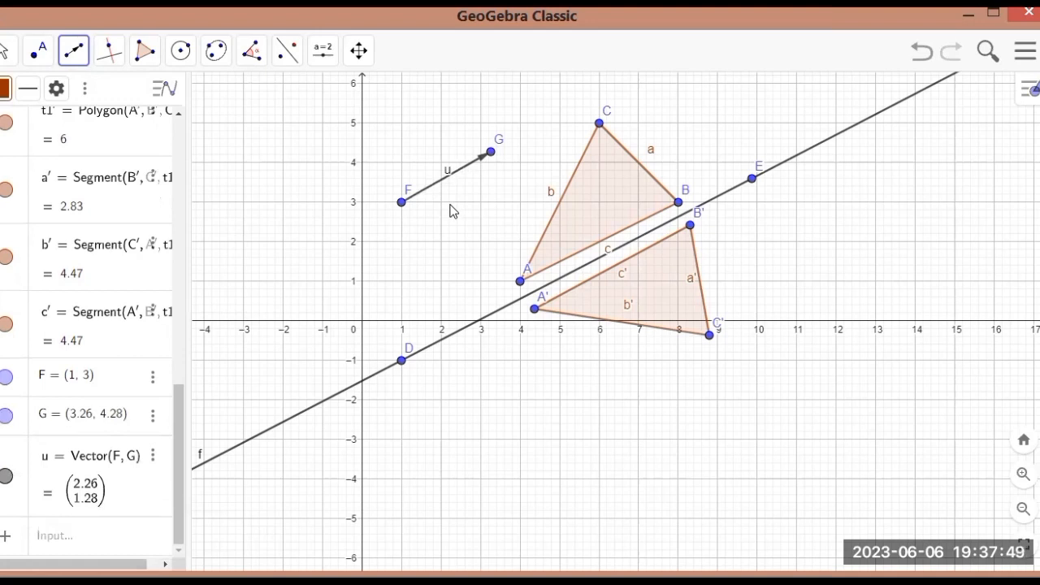
# Step: Translate triangle ABC by vector u using Translate by Vector
pyautogui.click(287, 52)
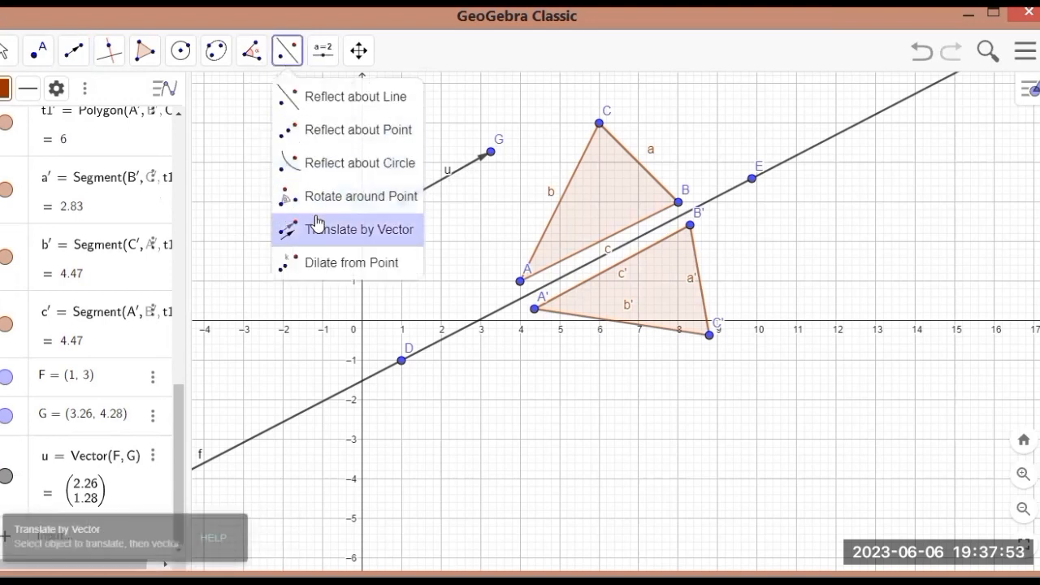
pyautogui.click(319, 227)
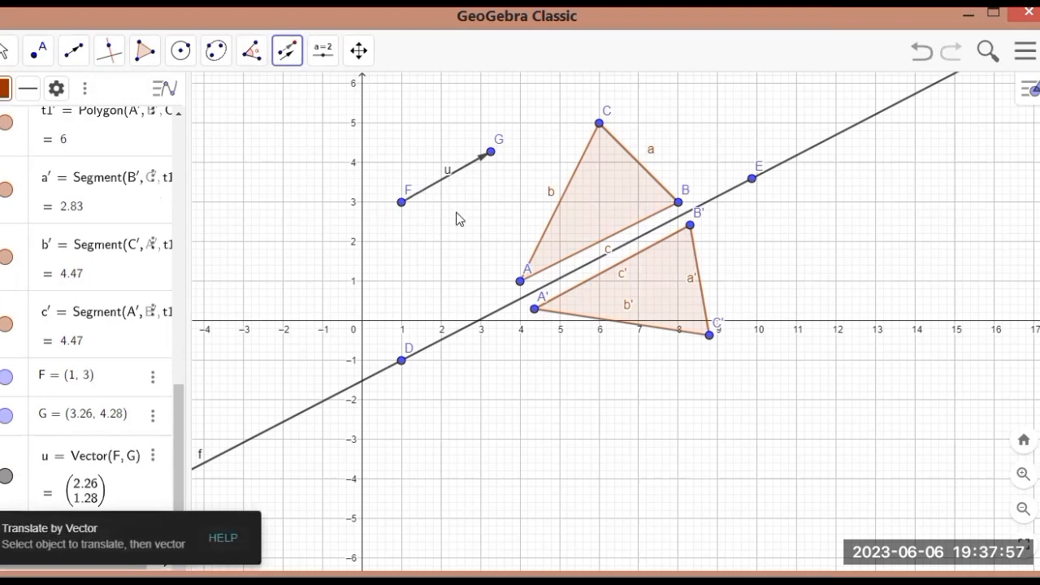
pyautogui.click(574, 201)
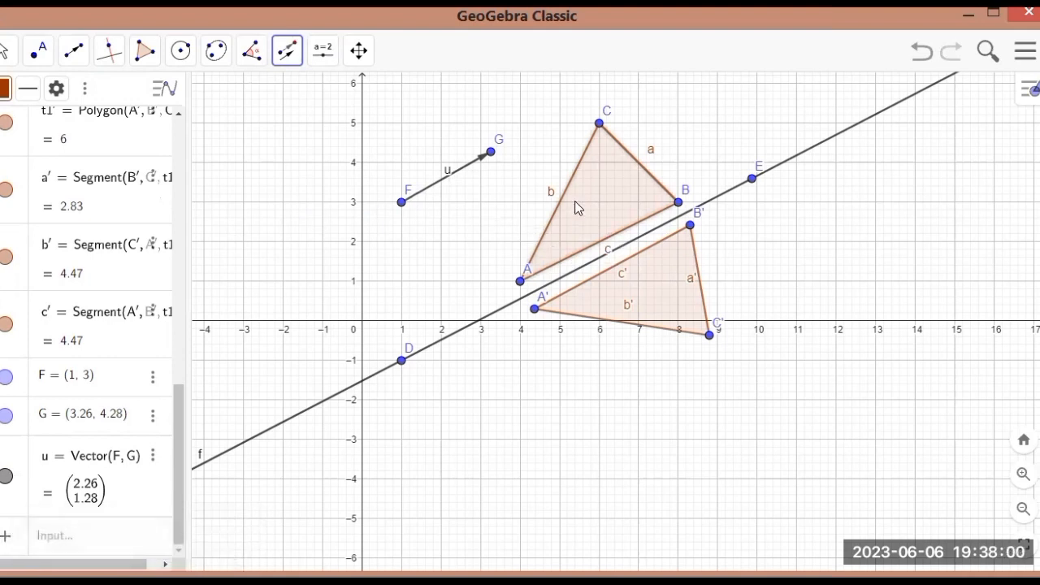
pyautogui.click(431, 192)
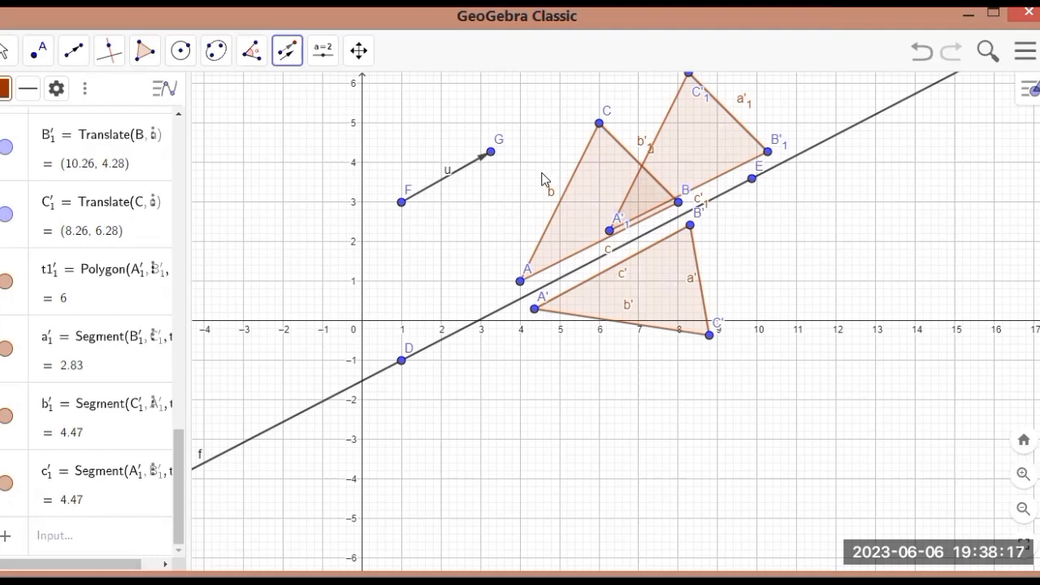
# Step: Translate the vector's start point F to about (3.78, 4.54)
pyautogui.moveTo(401, 202); pyautogui.dragTo(515, 141)
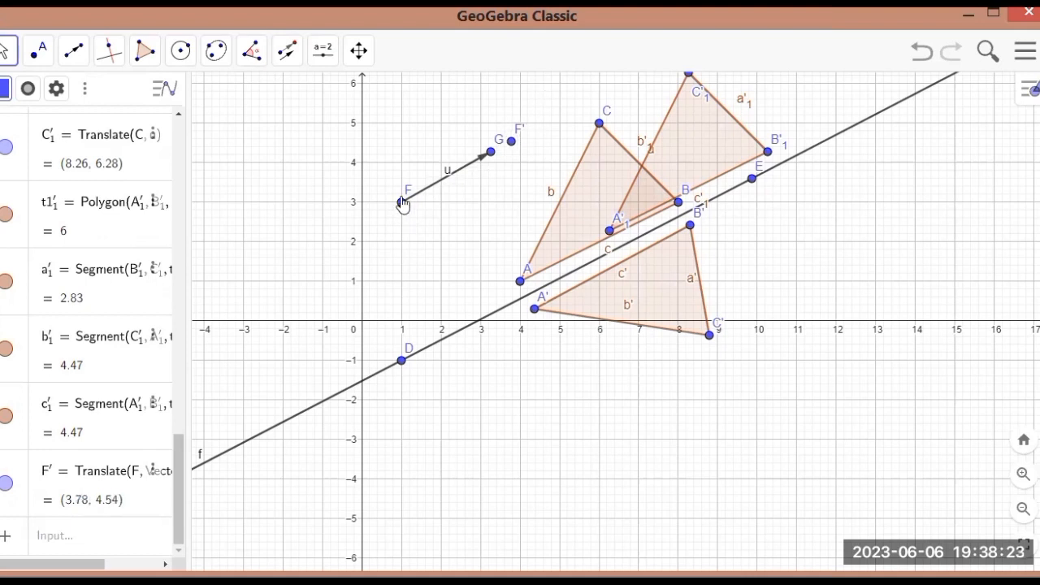
pyautogui.moveTo(406, 208); pyautogui.dragTo(412, 228)
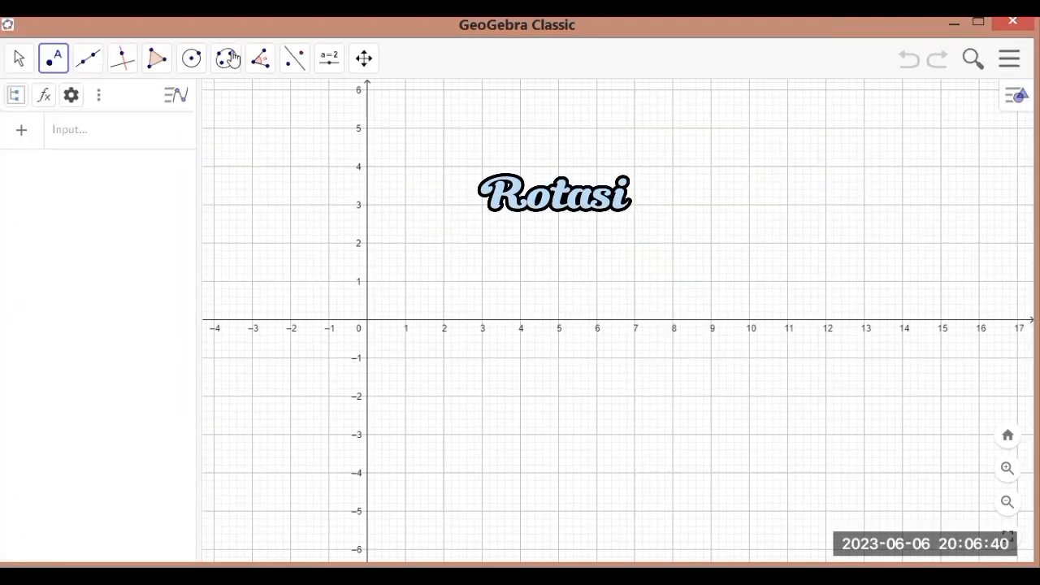
# Step: Place three points on the empty grid at (2, 1), (5, 2) and (3, 4)
pyautogui.click(53, 58)
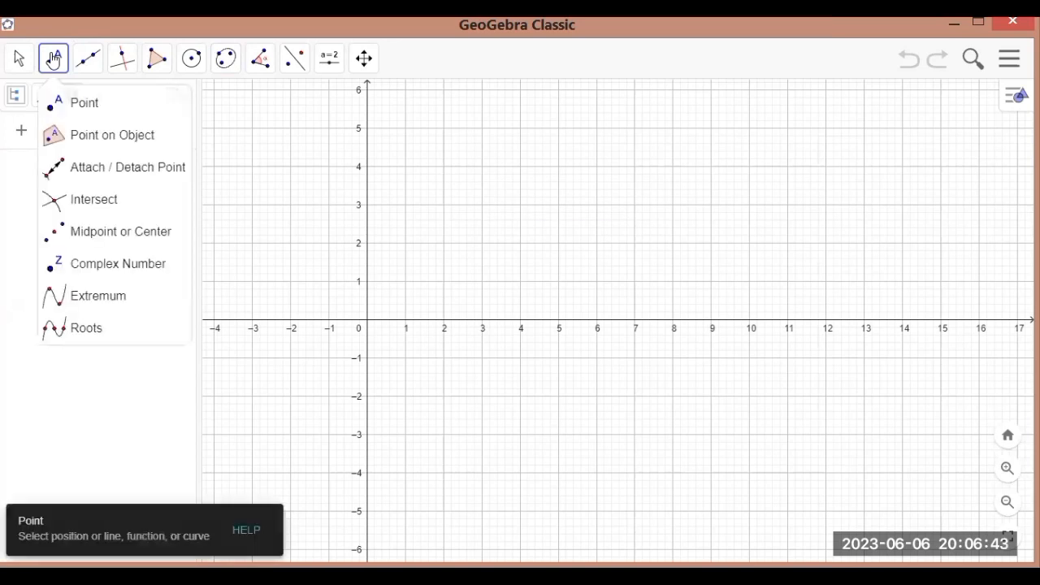
pyautogui.click(85, 104)
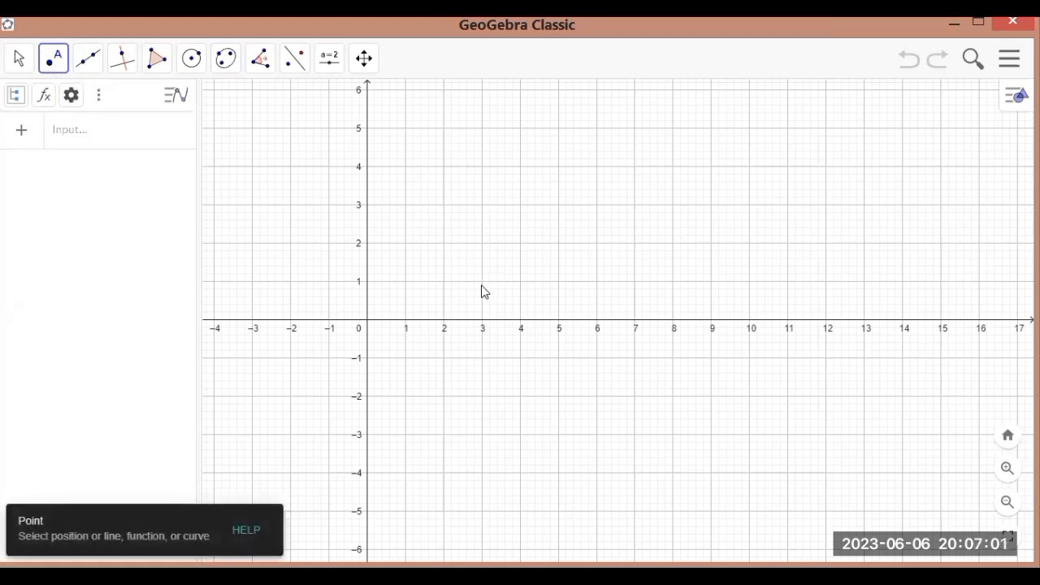
pyautogui.click(443, 282)
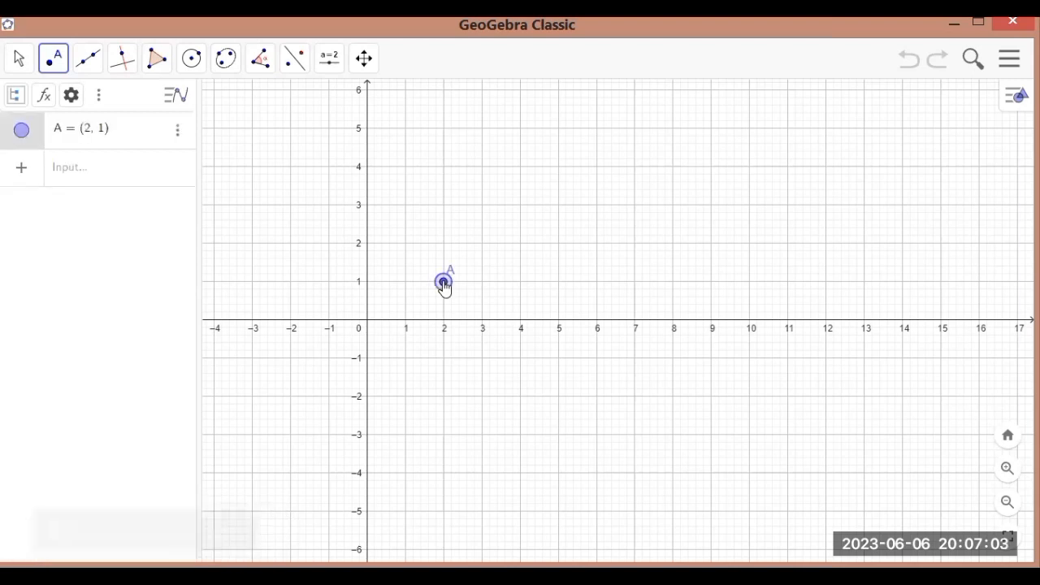
pyautogui.click(558, 243)
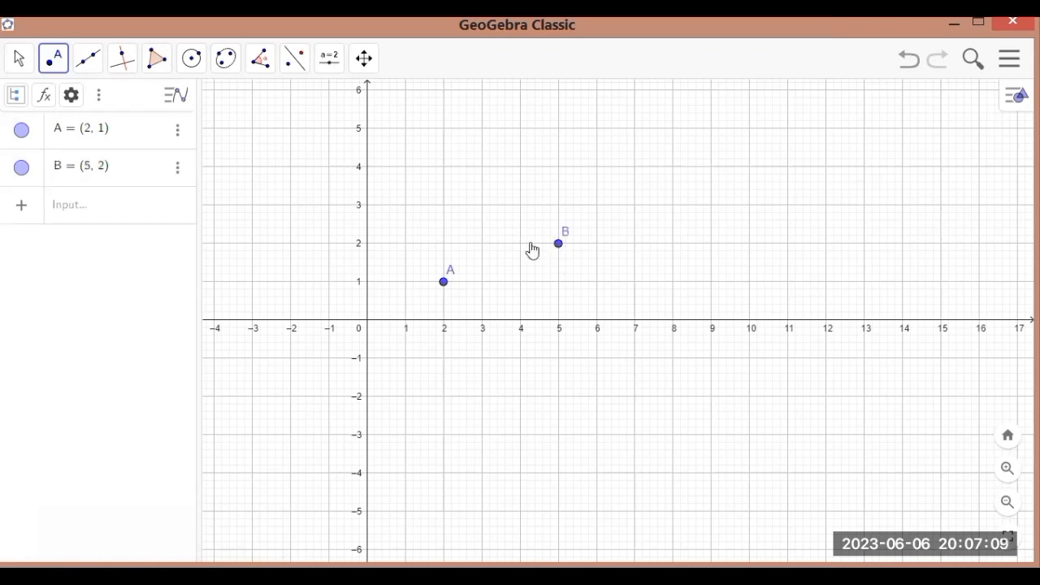
pyautogui.click(481, 167)
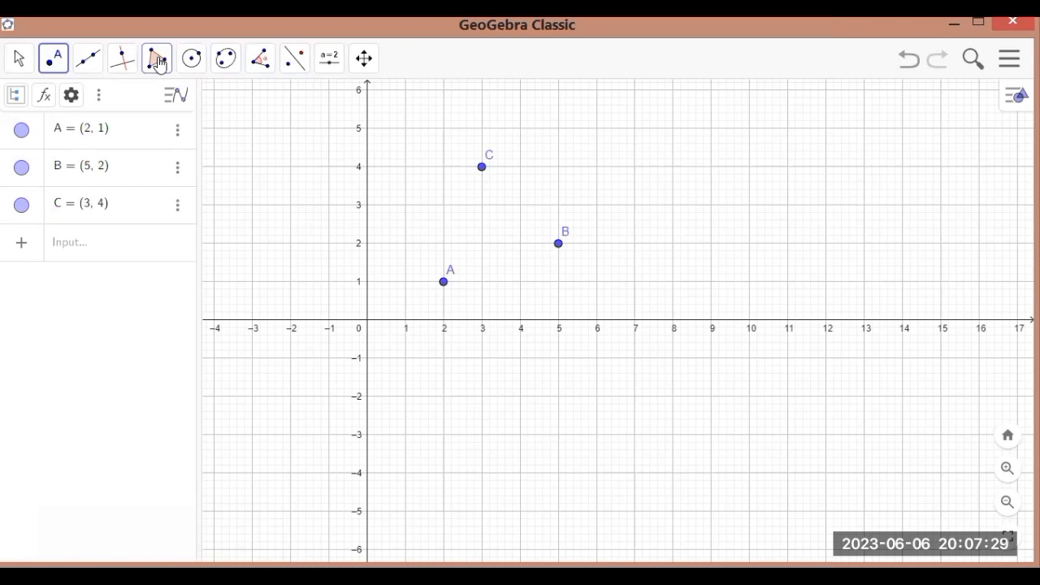
# Step: Connect points A, B and C into a closed triangle with the Polygon tool
pyautogui.click(158, 65)
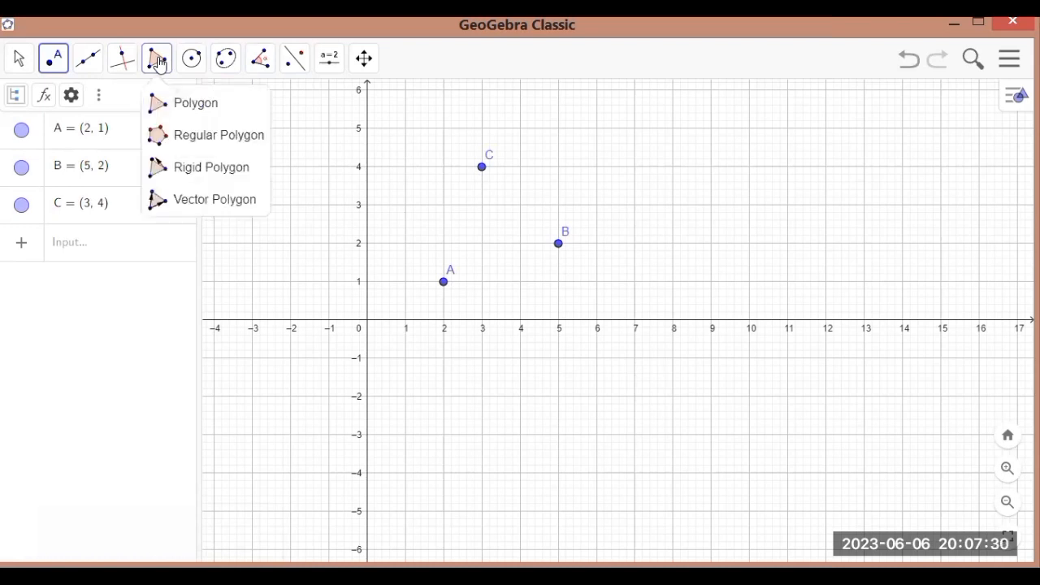
pyautogui.click(182, 112)
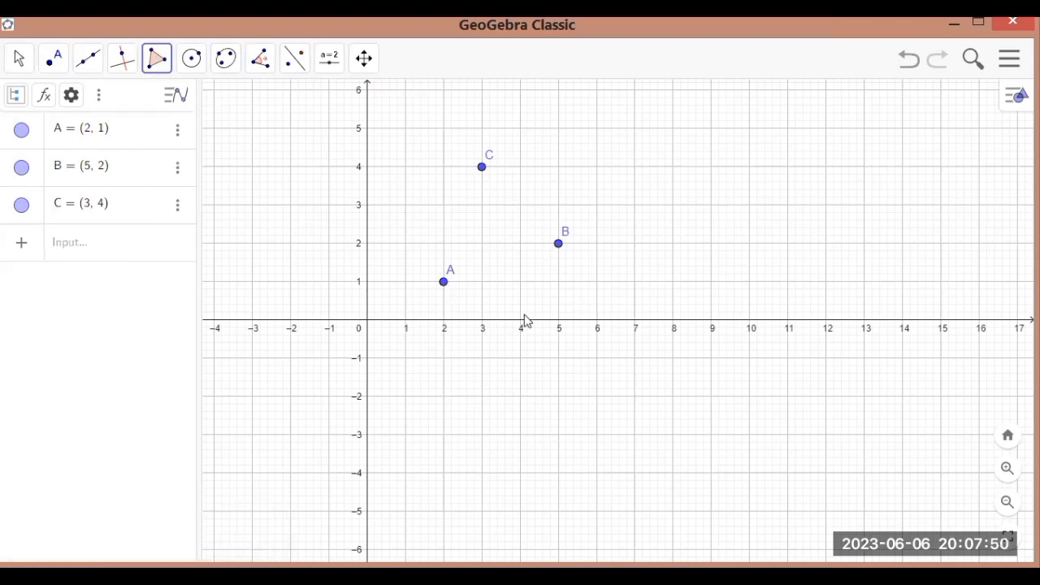
pyautogui.click(445, 286)
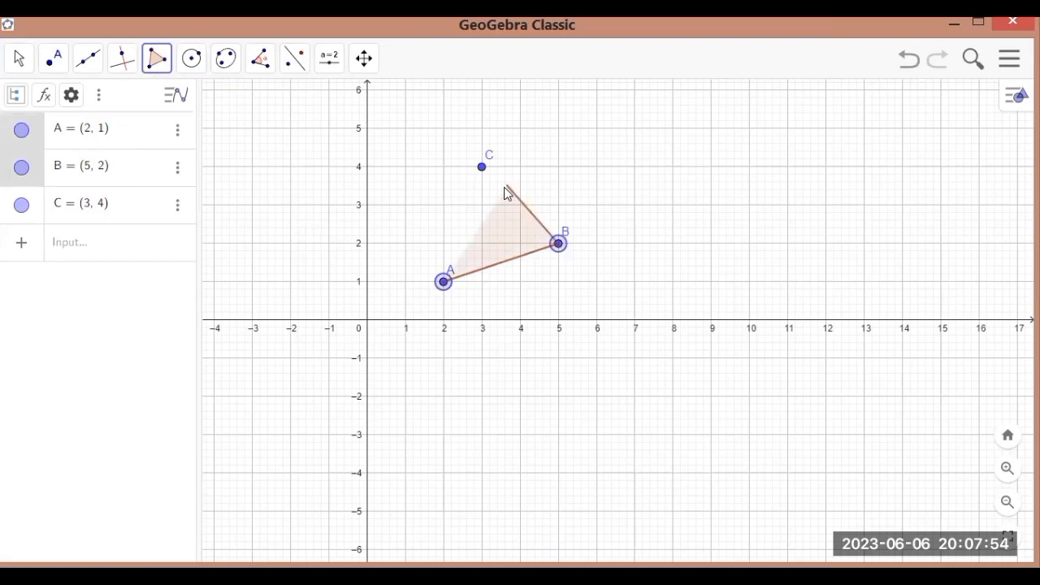
pyautogui.click(482, 167)
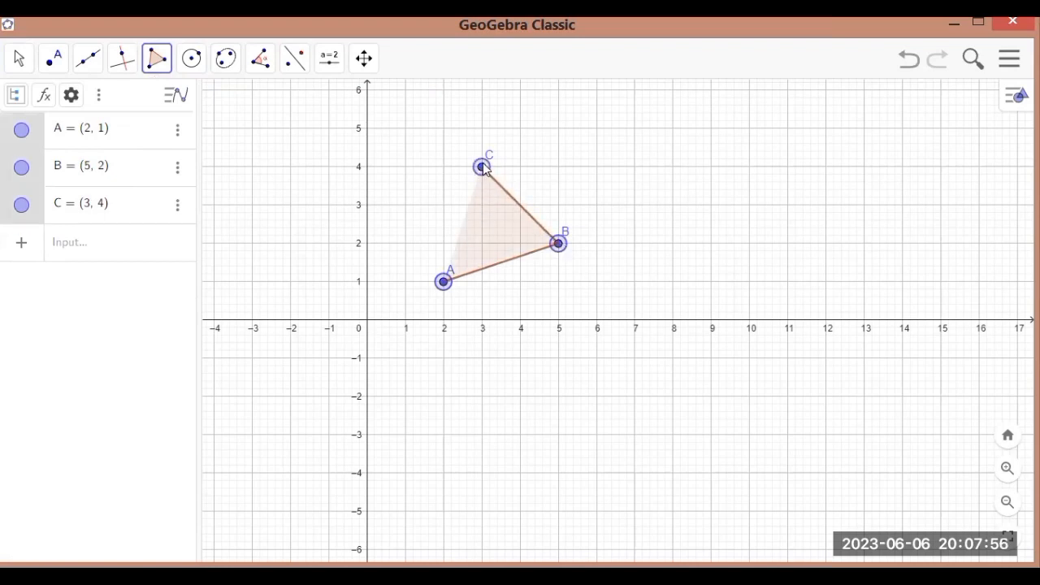
pyautogui.click(444, 283)
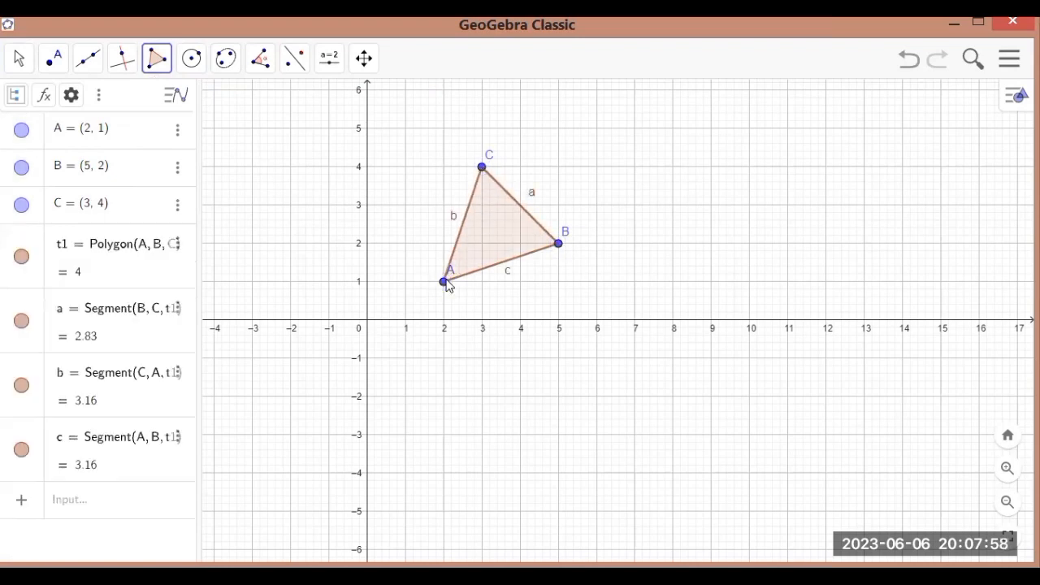
# Step: Place a point at the origin (0, 0), on the intersection of the x- and y-axes
pyautogui.click(57, 63)
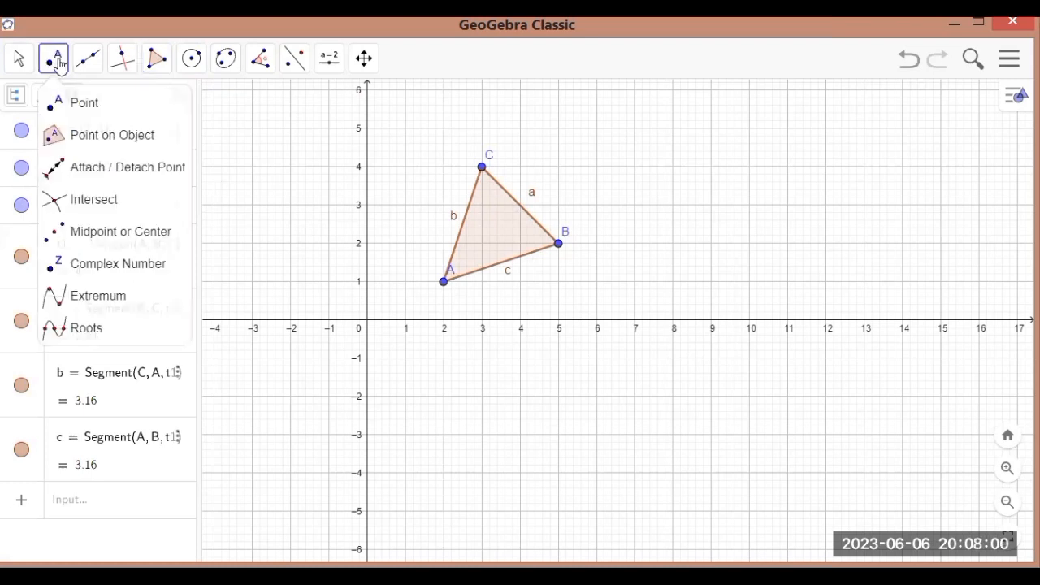
pyautogui.click(71, 102)
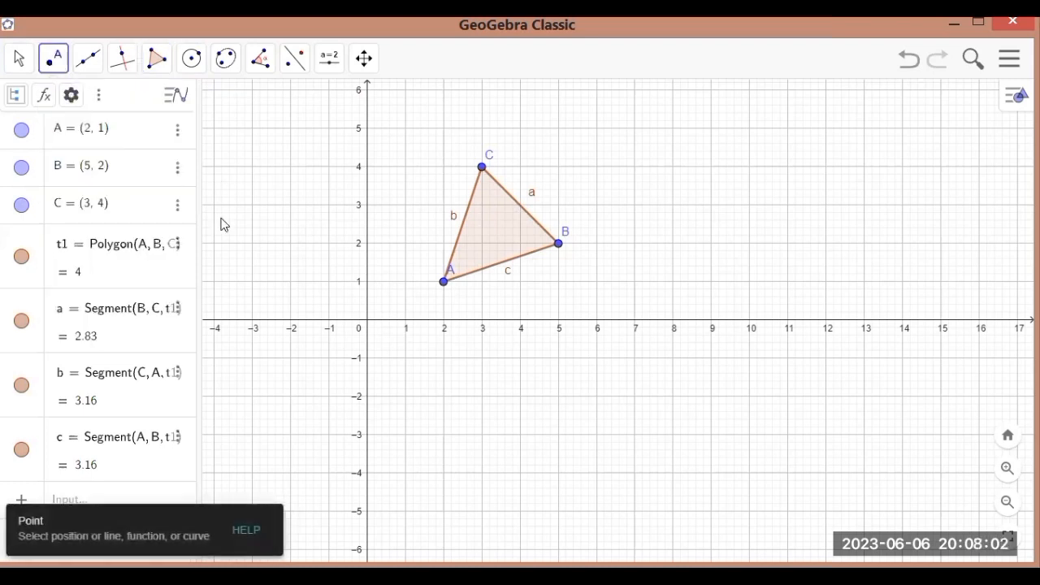
pyautogui.click(366, 321)
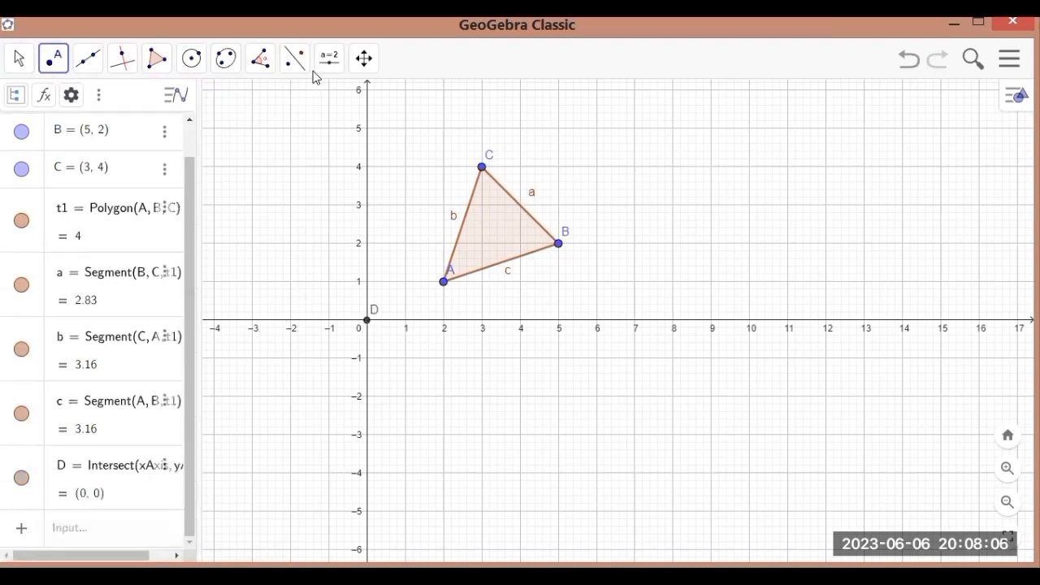
# Step: Create an angle slider α = 45° ranging from 0° to 360° with increment 1°, placed on the empty grid above the triangle
pyautogui.click(329, 58)
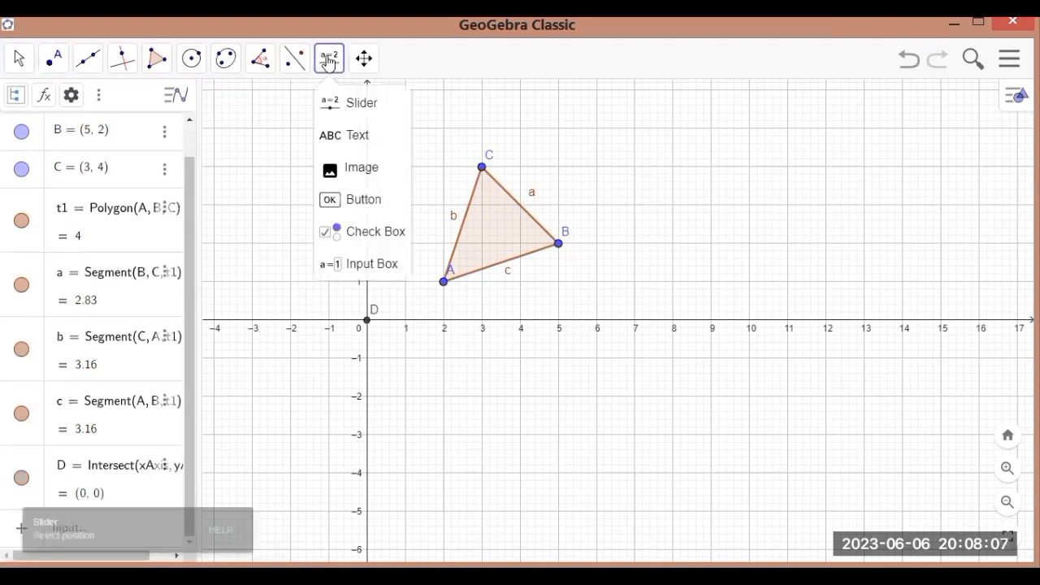
pyautogui.click(355, 107)
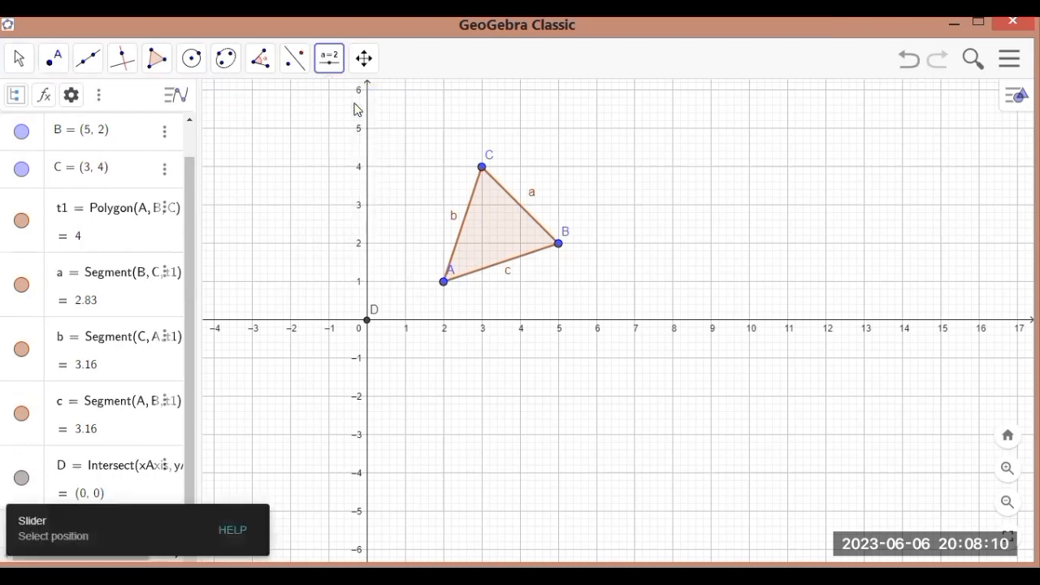
pyautogui.click(648, 112)
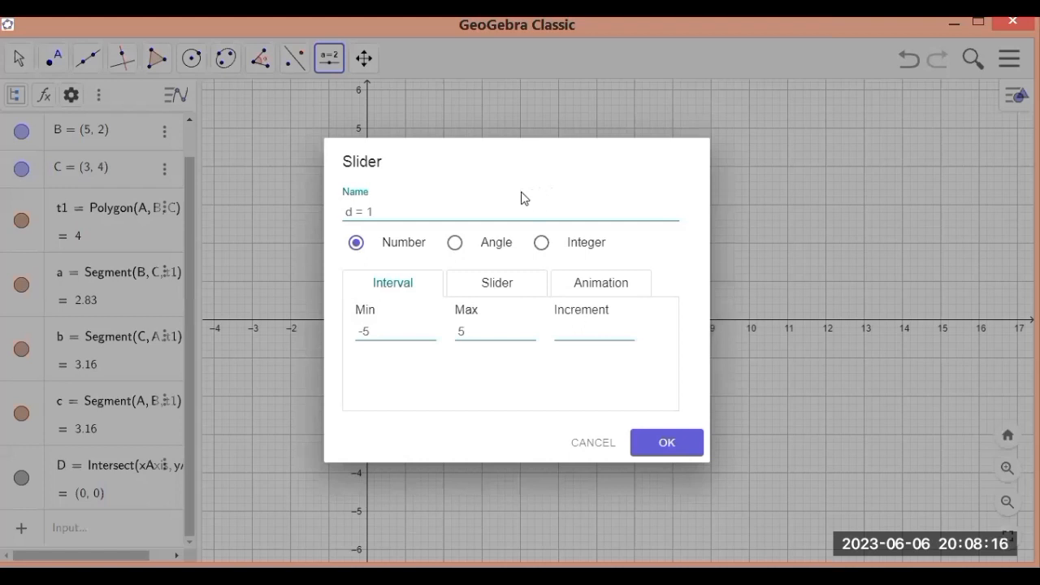
pyautogui.click(455, 243)
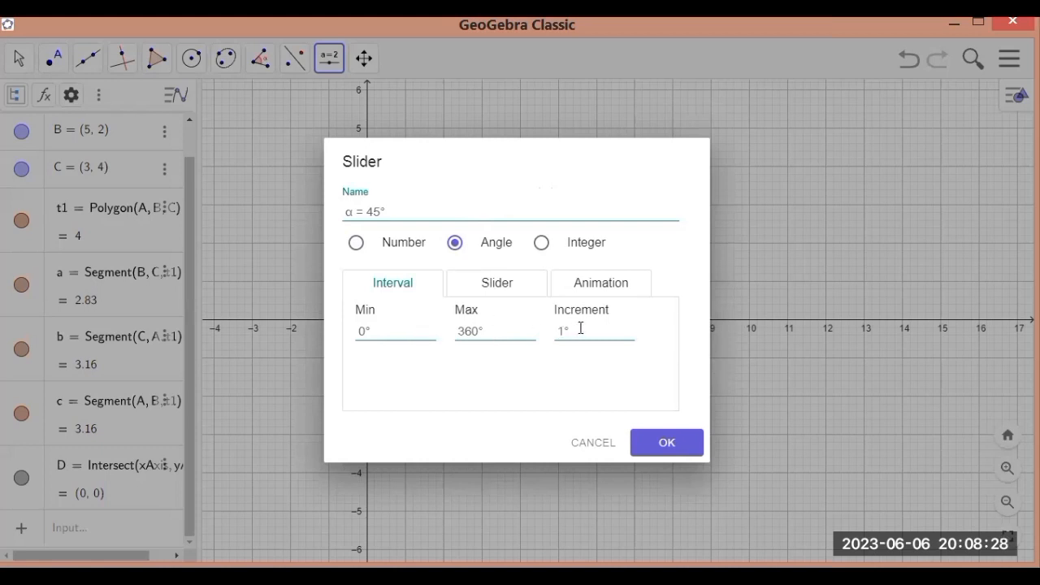
pyautogui.click(663, 443)
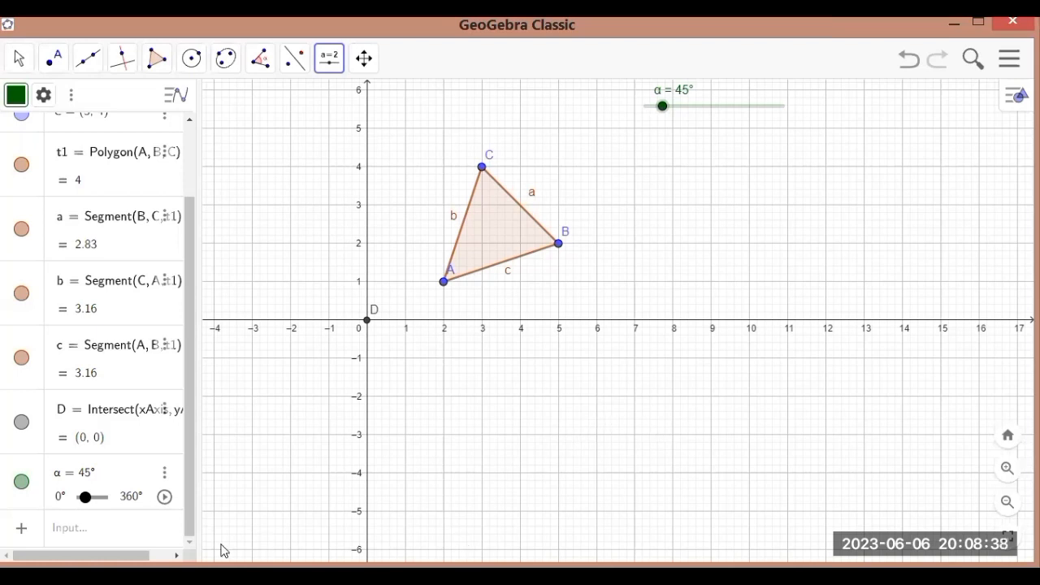
# Step: Rotate triangle t1 by angle α around point D by entering the command Rotate(t1, α, D)
pyautogui.click(79, 533)
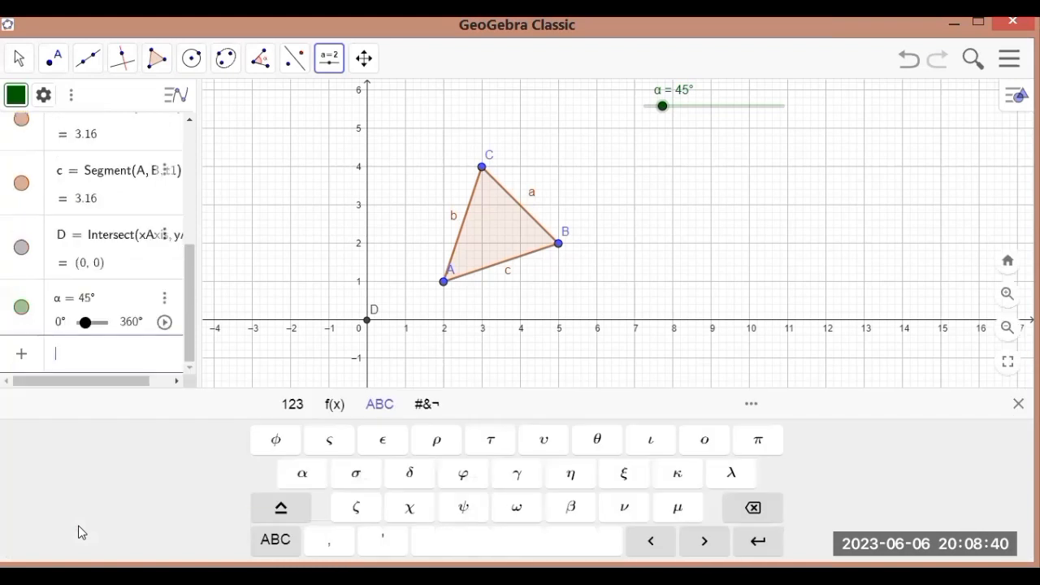
pyautogui.write('rotate')
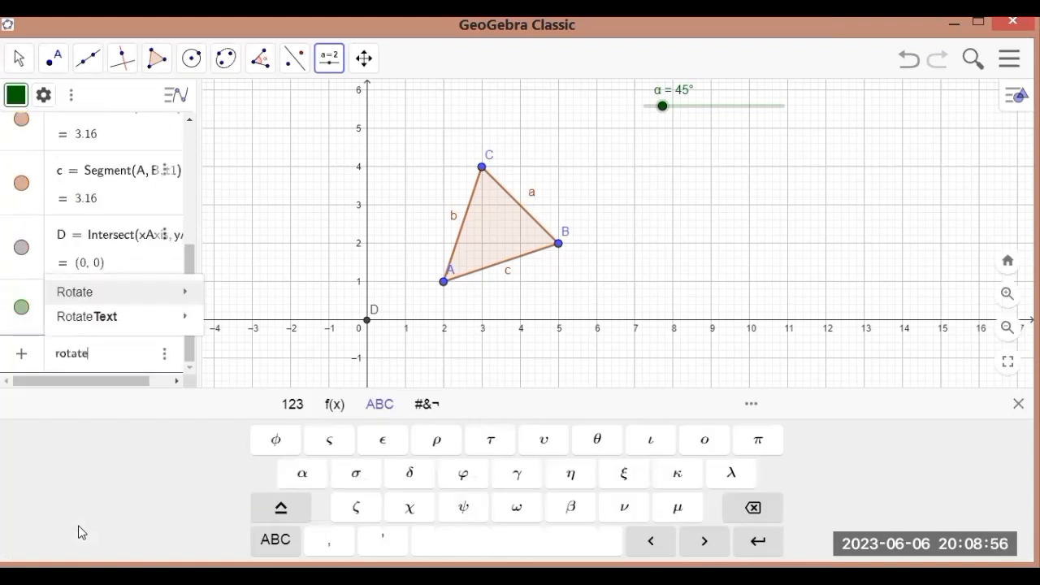
pyautogui.write('(t1')
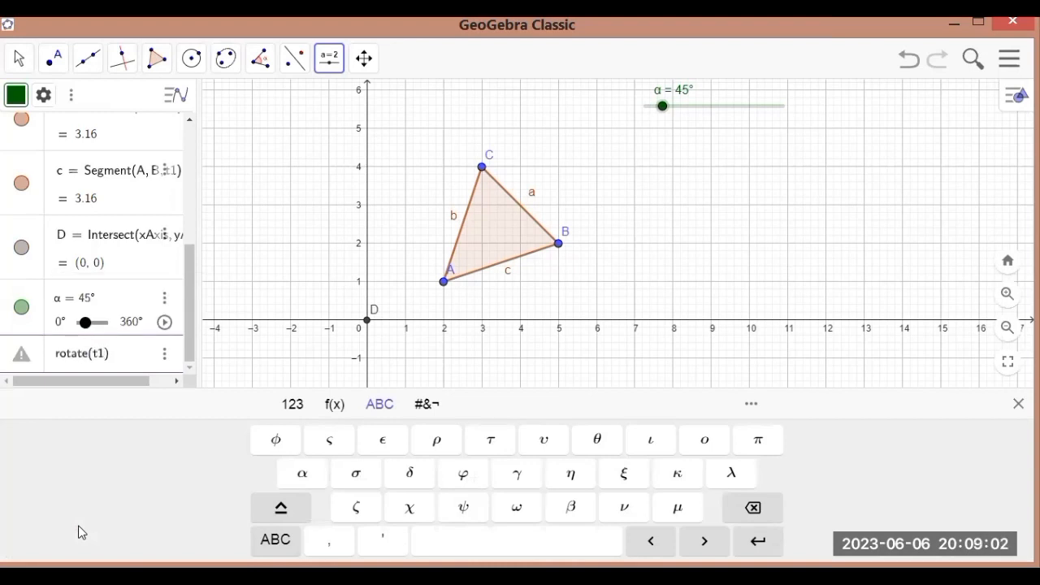
pyautogui.write(',')
pyautogui.click(61, 356)
pyautogui.press('BackSpace')
pyautogui.write('R')
pyautogui.click(112, 355)
pyautogui.click(297, 480)
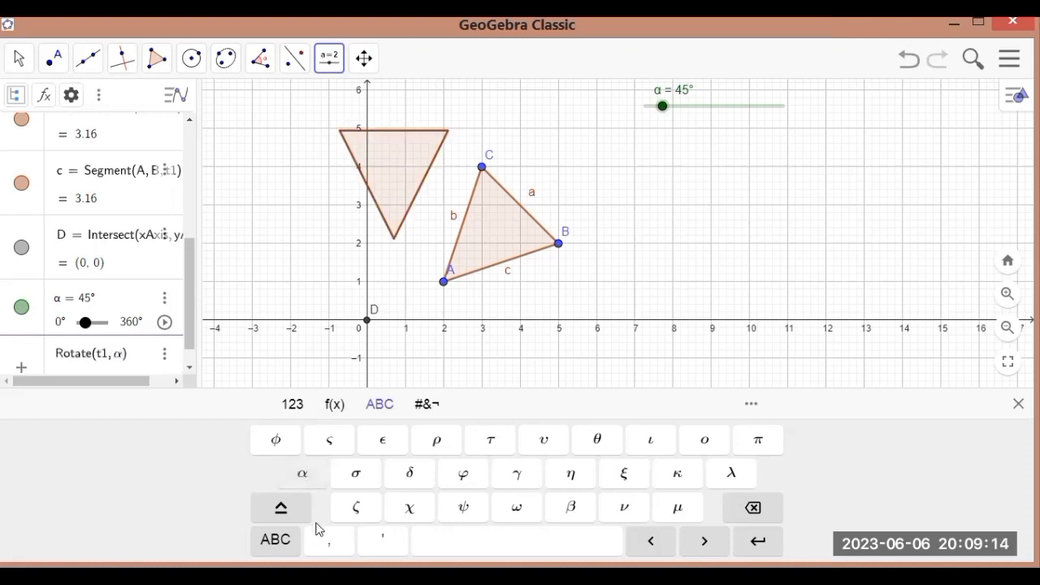
pyautogui.write(',d')
pyautogui.press('BackSpace')
pyautogui.write('D')
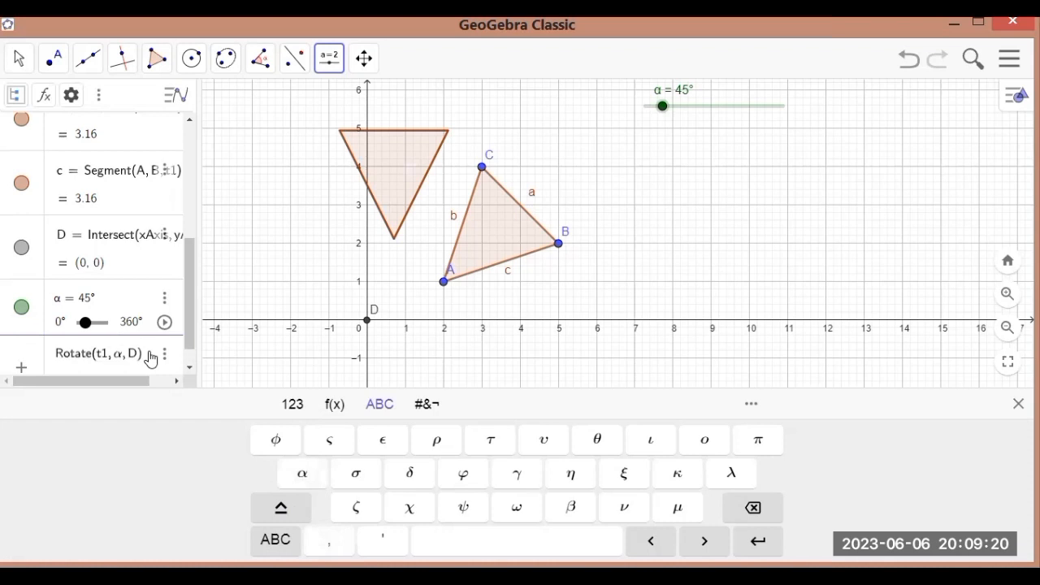
pyautogui.press('Return')
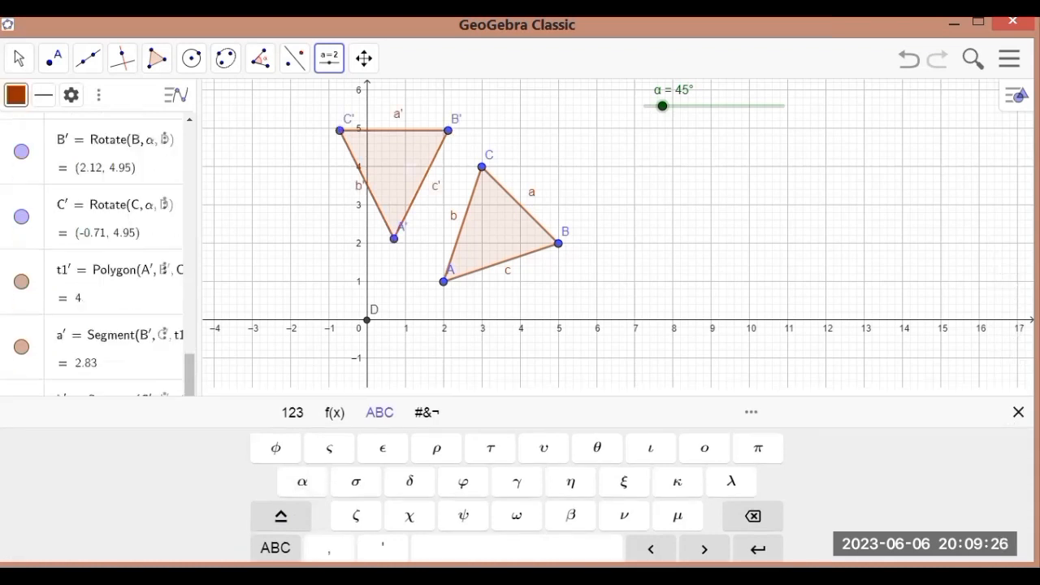
pyautogui.click(1018, 403)
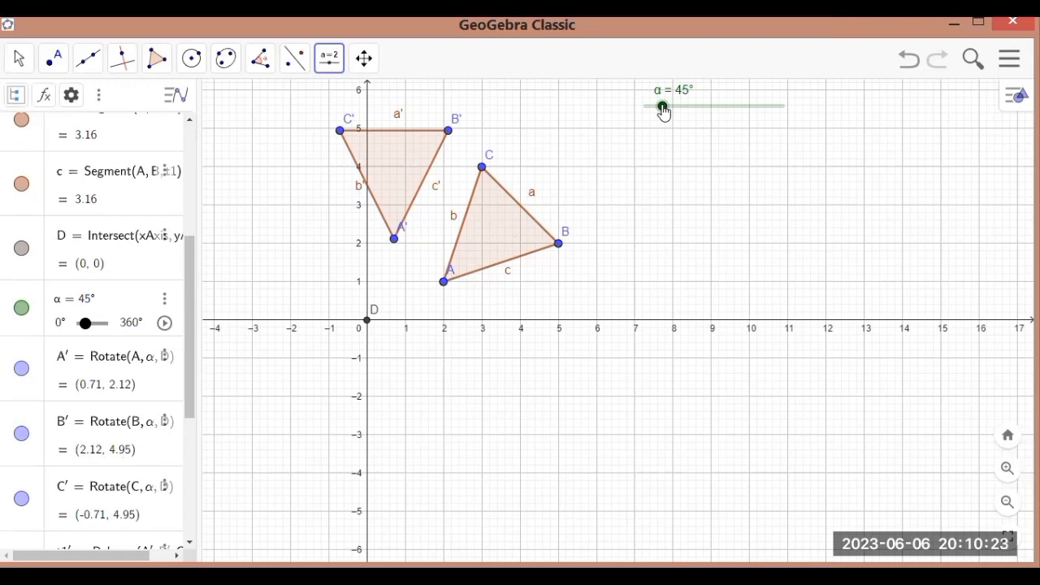
# Step: Vary the rotation angle with the α slider and leave it at 132°
pyautogui.moveTo(663, 113)
pyautogui.mouseDown()
pyautogui.moveTo(745, 128)
pyautogui.moveTo(718, 119)
pyautogui.moveTo(818, 125)
pyautogui.moveTo(699, 94)
pyautogui.moveTo(667, 116)
pyautogui.moveTo(769, 106)
pyautogui.moveTo(718, 96)
pyautogui.moveTo(672, 105)
pyautogui.mouseUp()
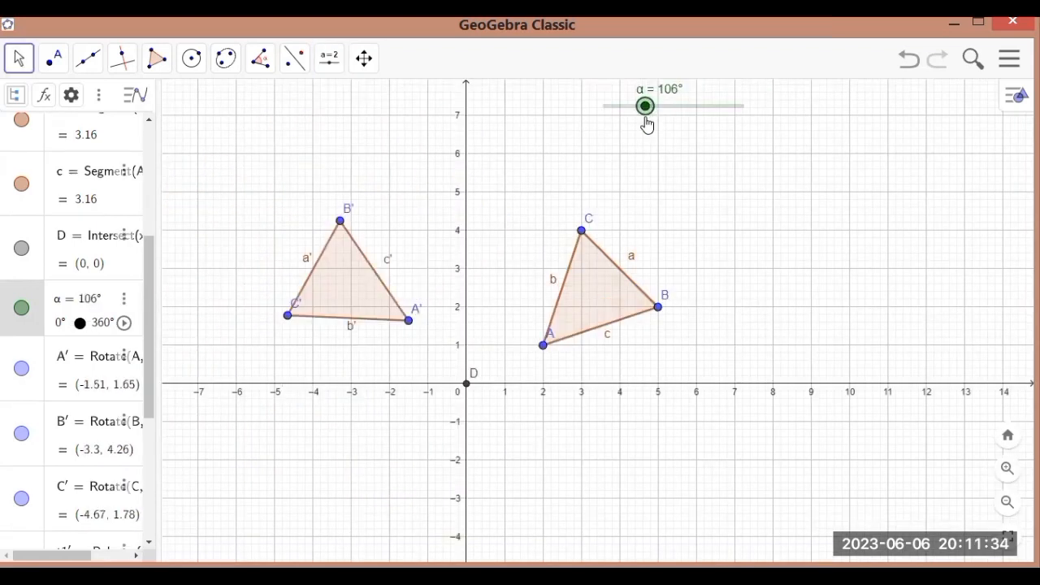
pyautogui.moveTo(639, 122); pyautogui.dragTo(604, 122)
pyautogui.moveTo(683, 133); pyautogui.dragTo(655, 131)
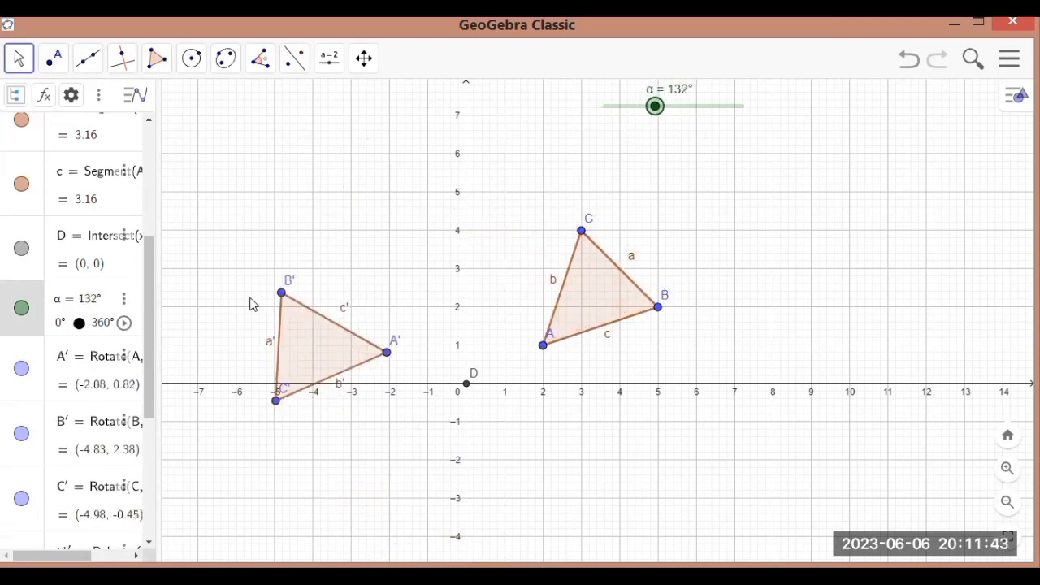
# Step: Set slider α to 133° and turn on its animation
pyautogui.scroll(-1, 149, 404)
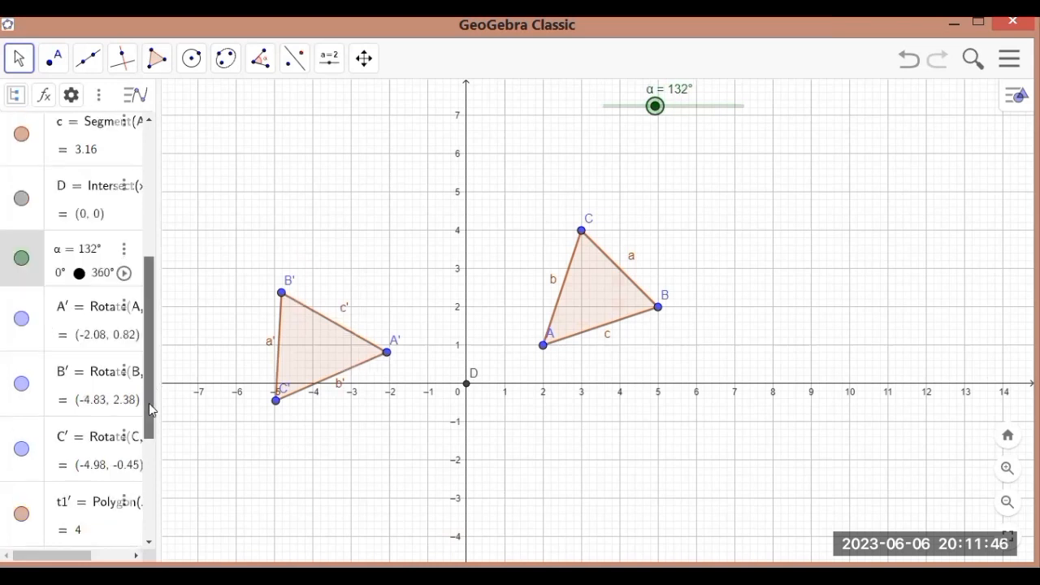
pyautogui.scroll(-3, 145, 487)
pyautogui.click(656, 105)
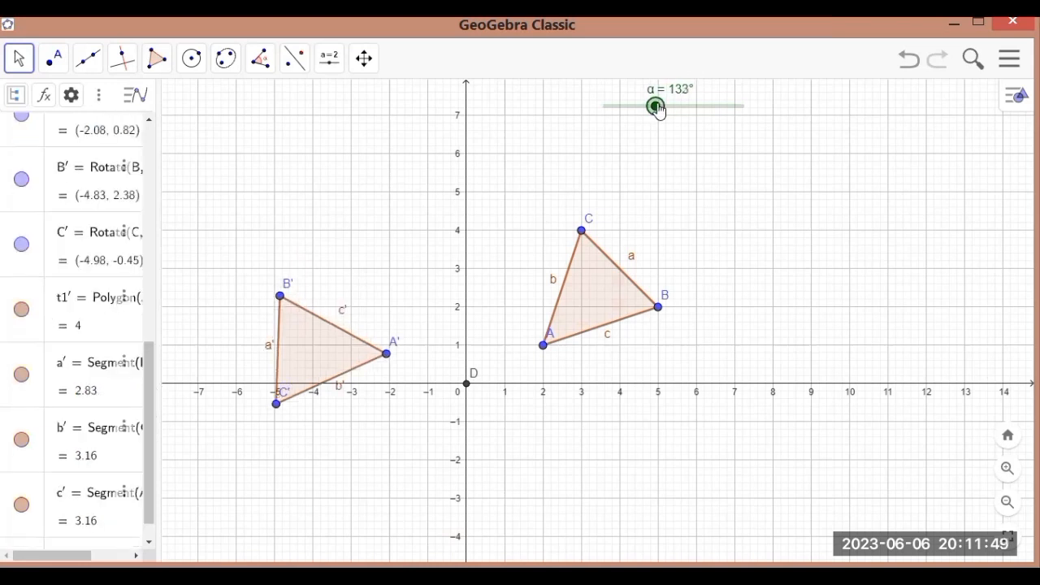
pyautogui.rightClick(656, 107)
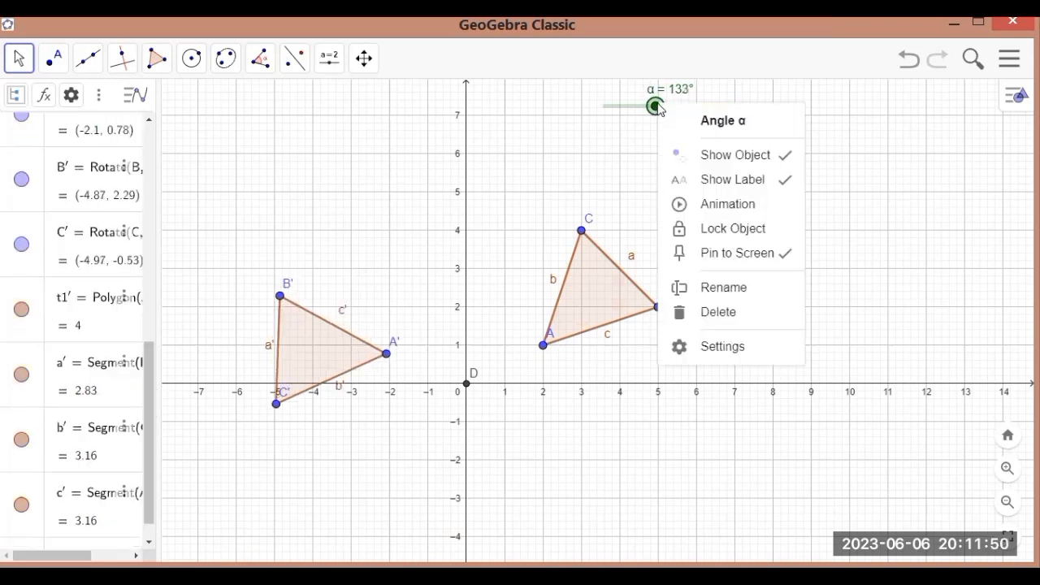
pyautogui.click(709, 208)
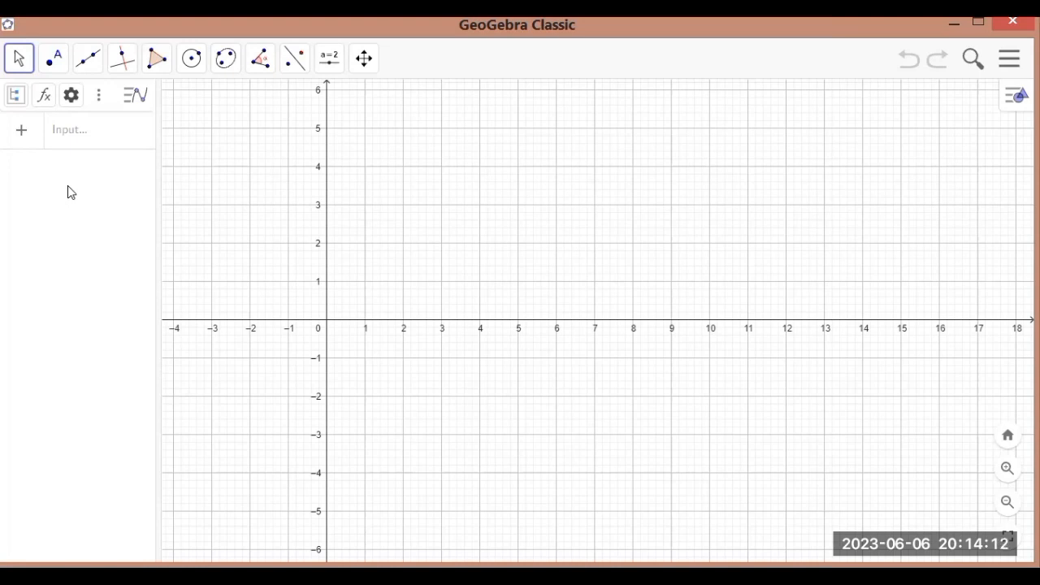
# Step: Place four points on the empty grid at (2, 1), (5, 1), (5, 3) and (2, 3)
pyautogui.click(54, 57)
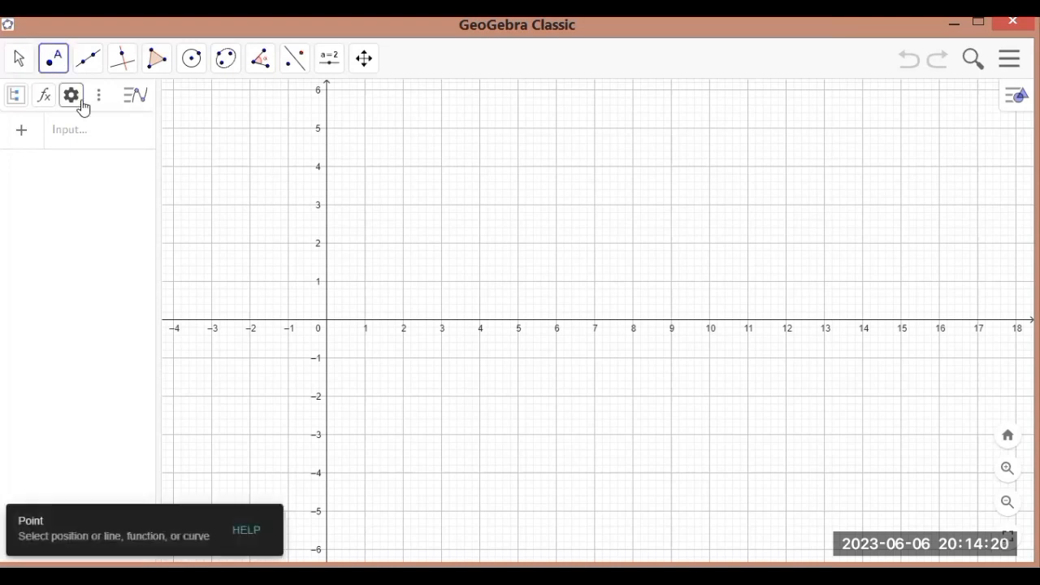
pyautogui.click(403, 282)
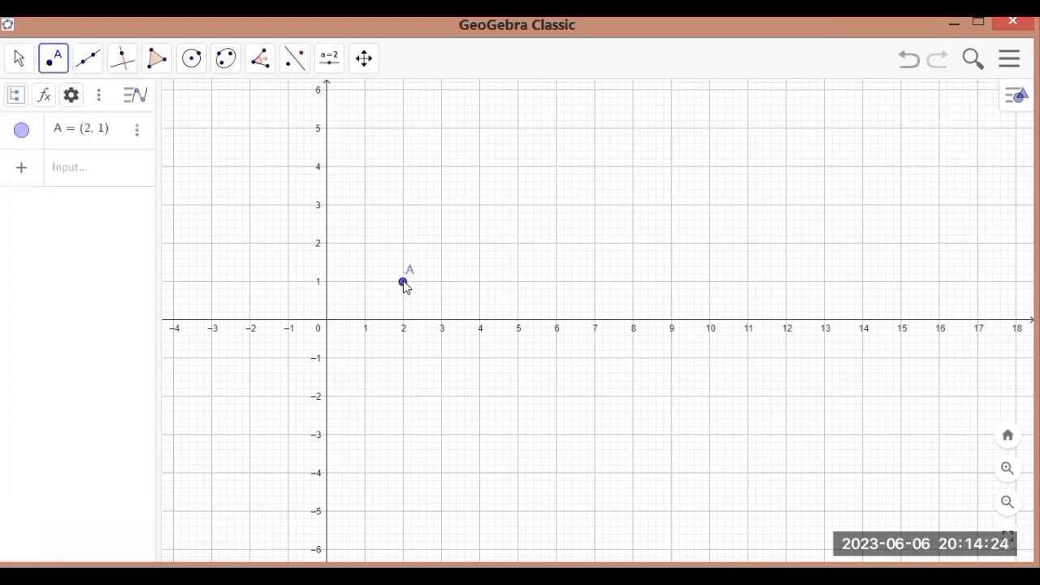
pyautogui.click(518, 282)
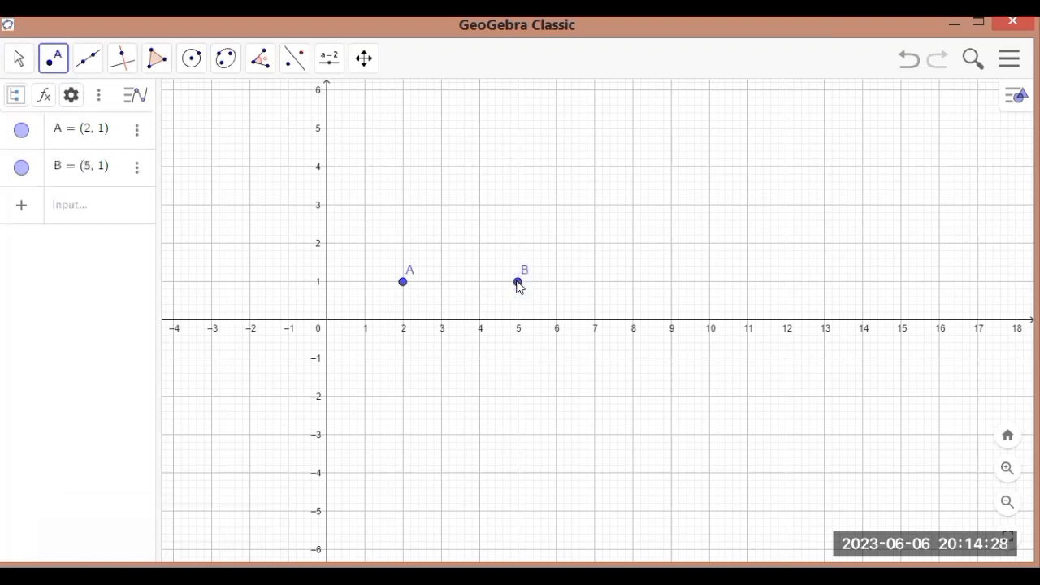
pyautogui.click(518, 205)
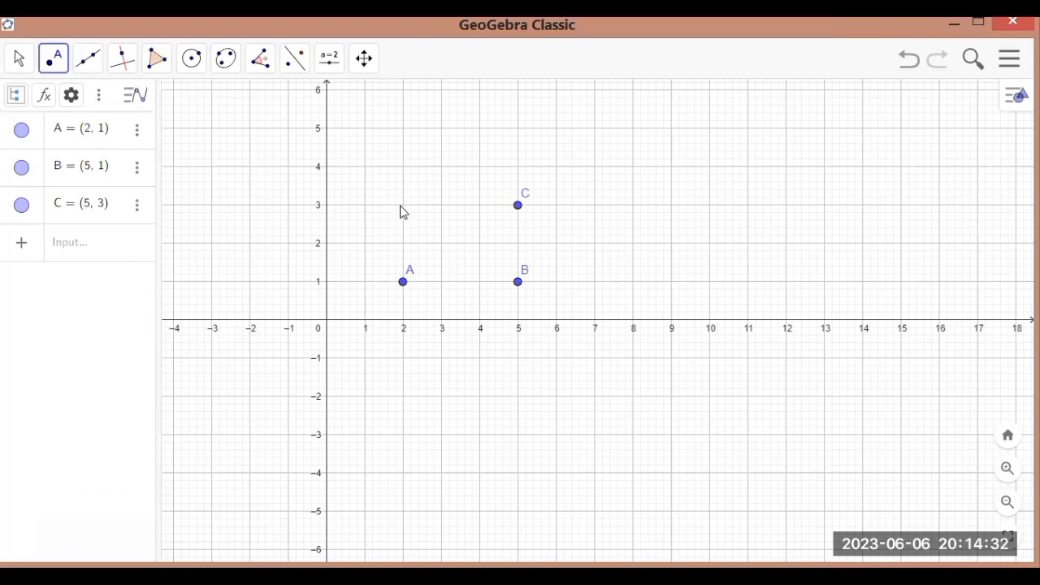
pyautogui.click(403, 204)
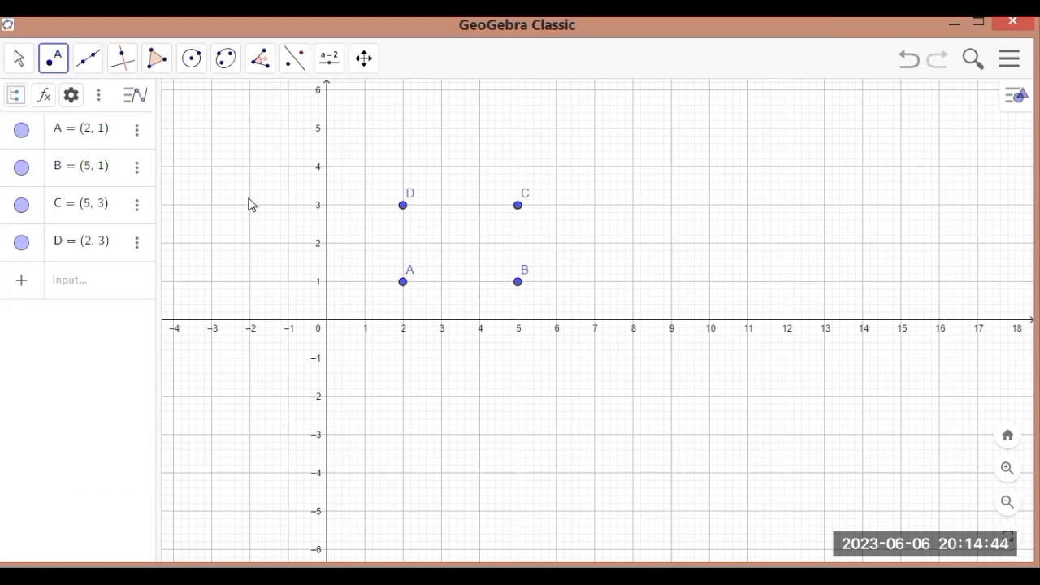
# Step: Connect points A, B, C and D into a closed rectangle with the Polygon tool
pyautogui.click(158, 59)
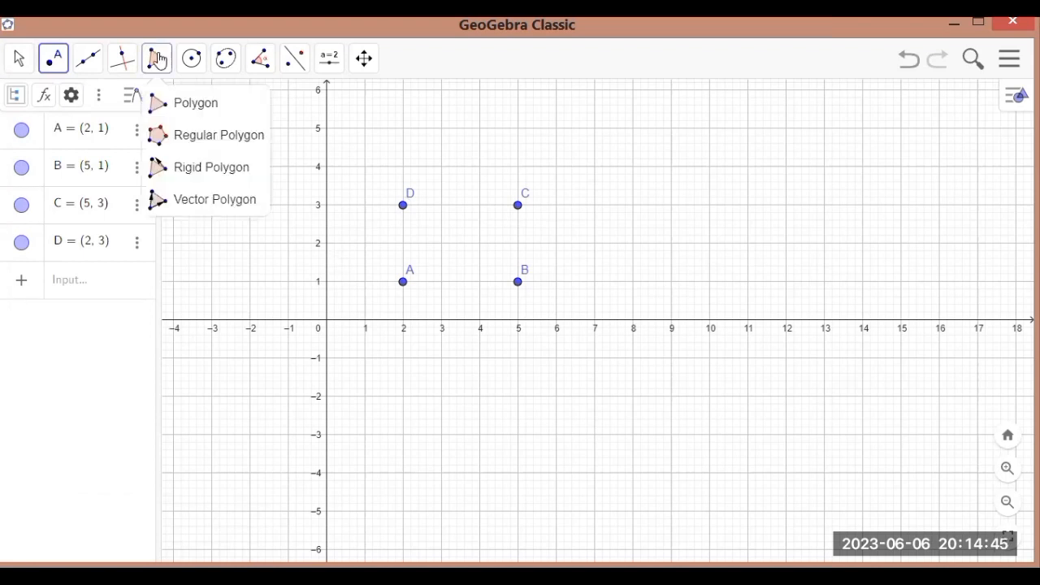
pyautogui.click(181, 104)
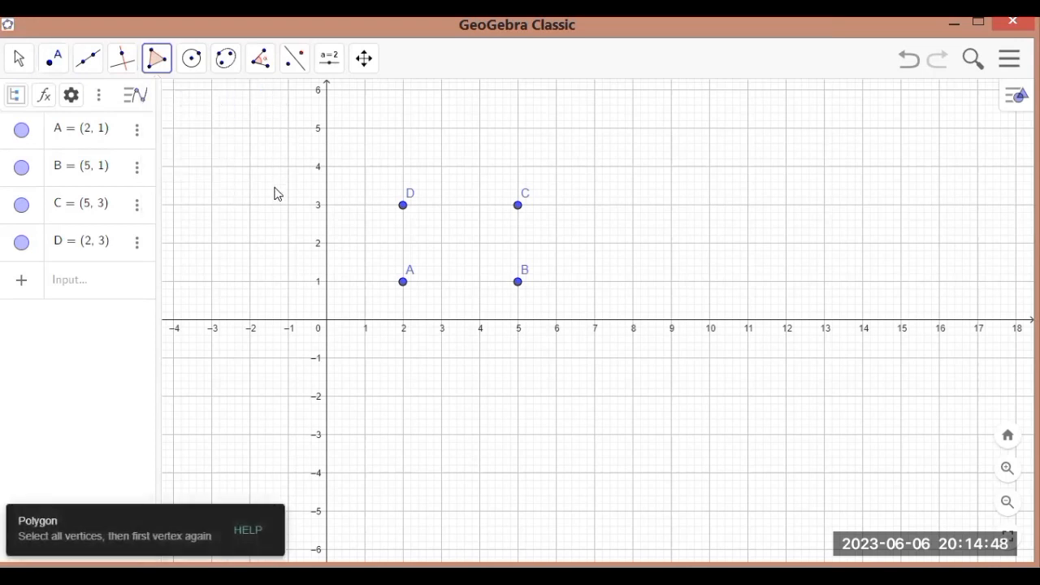
pyautogui.click(402, 283)
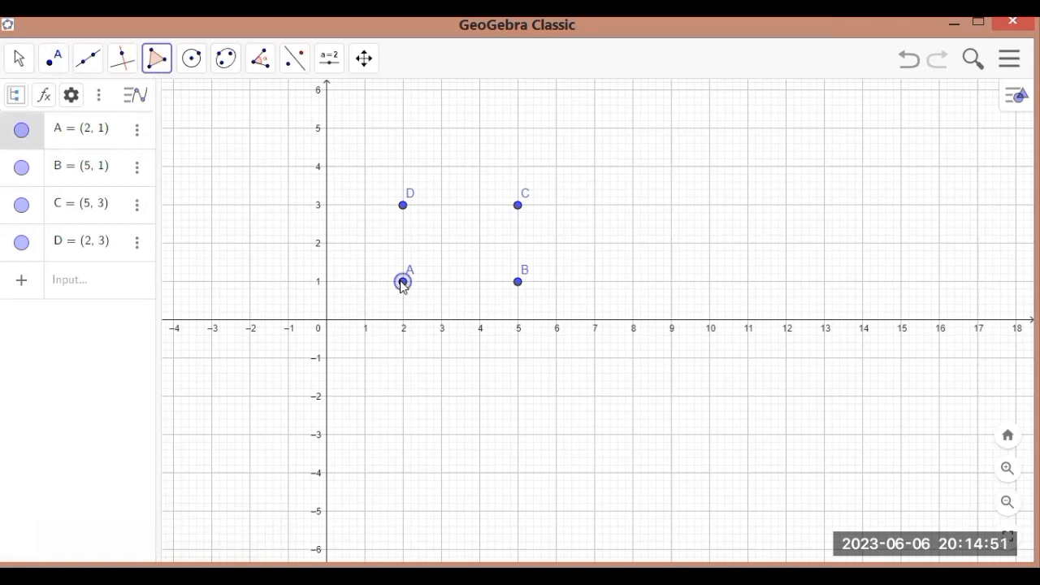
pyautogui.click(518, 283)
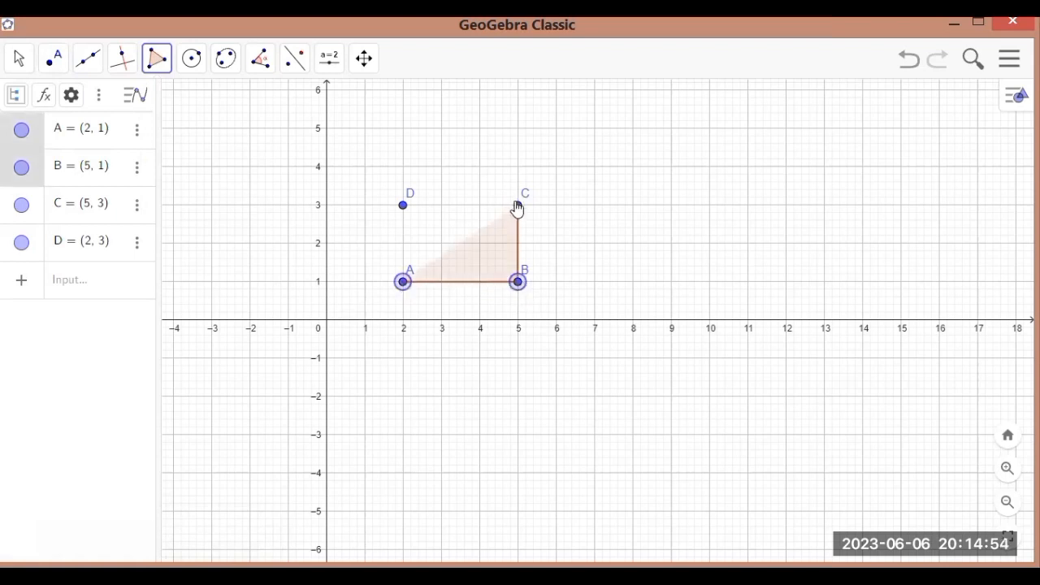
pyautogui.click(517, 205)
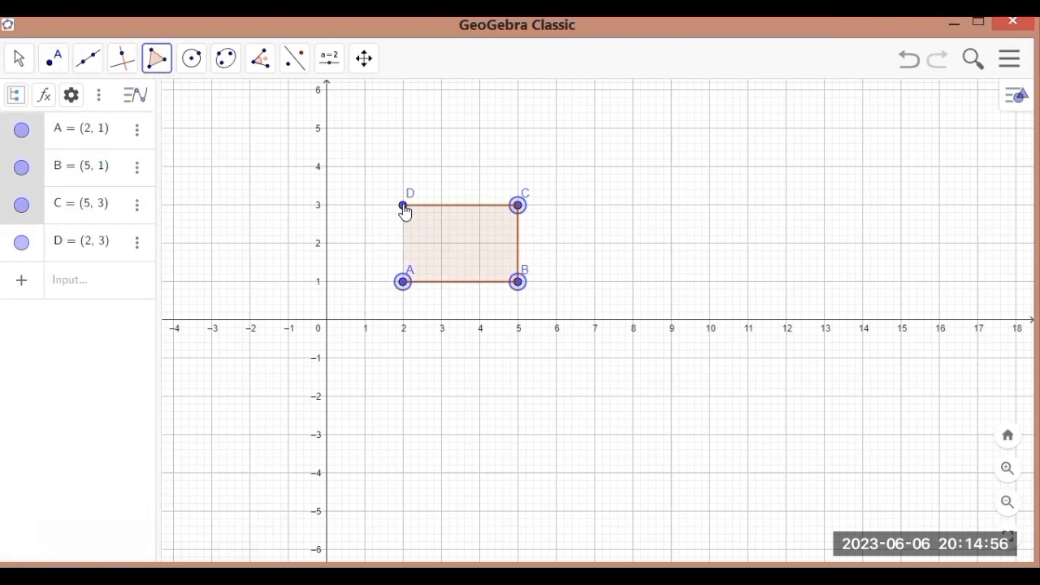
pyautogui.click(404, 206)
pyautogui.click(399, 208)
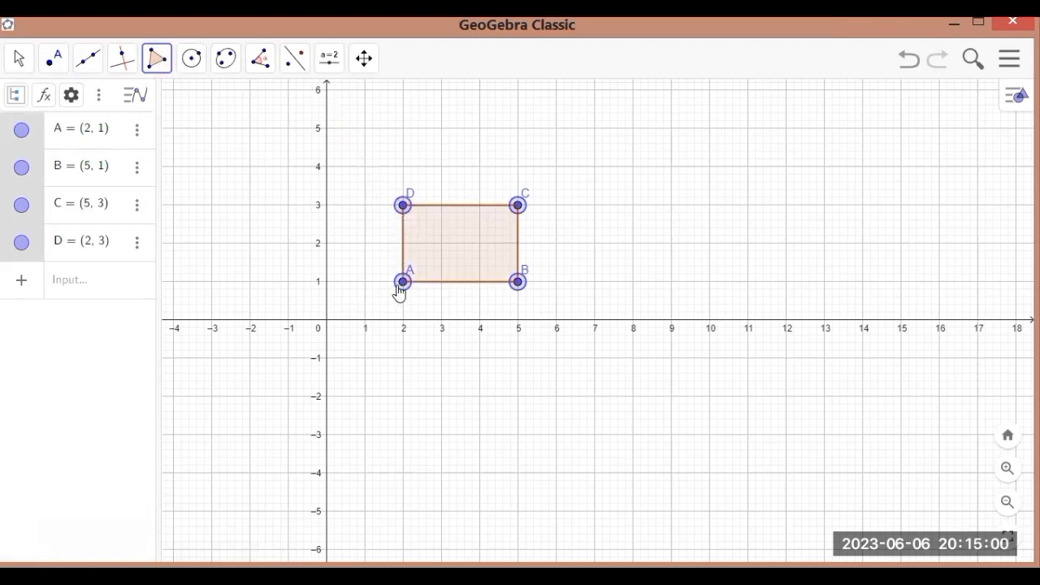
pyautogui.click(400, 290)
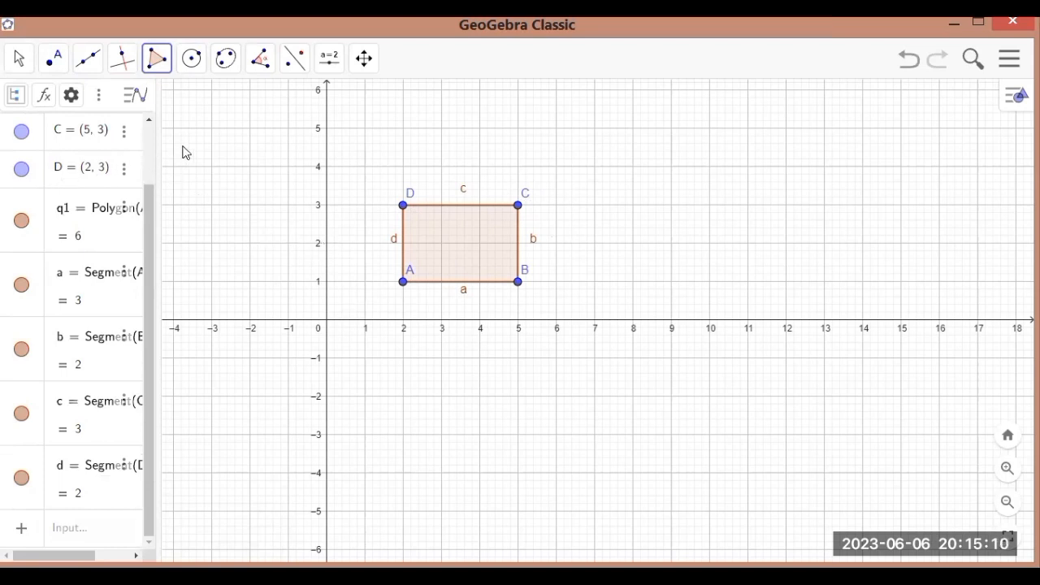
# Step: Place a point at the origin, where the two axes intersect
pyautogui.click(58, 71)
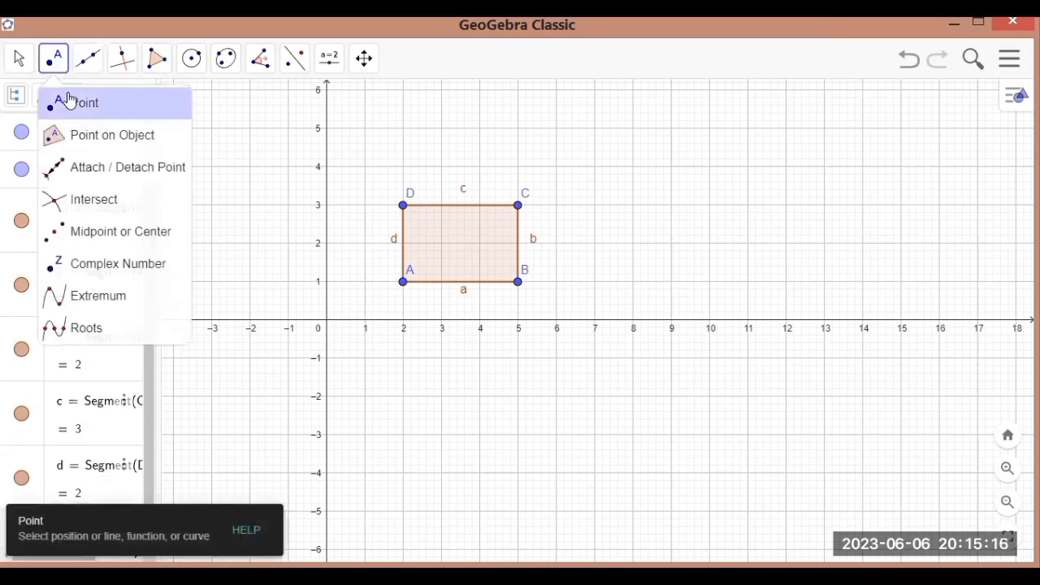
pyautogui.click(69, 102)
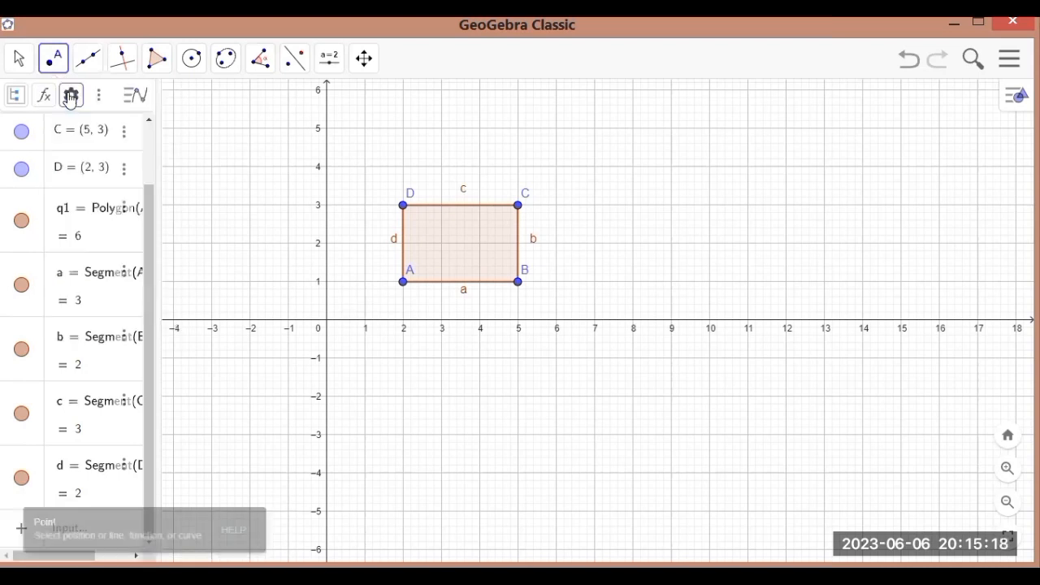
pyautogui.click(326, 321)
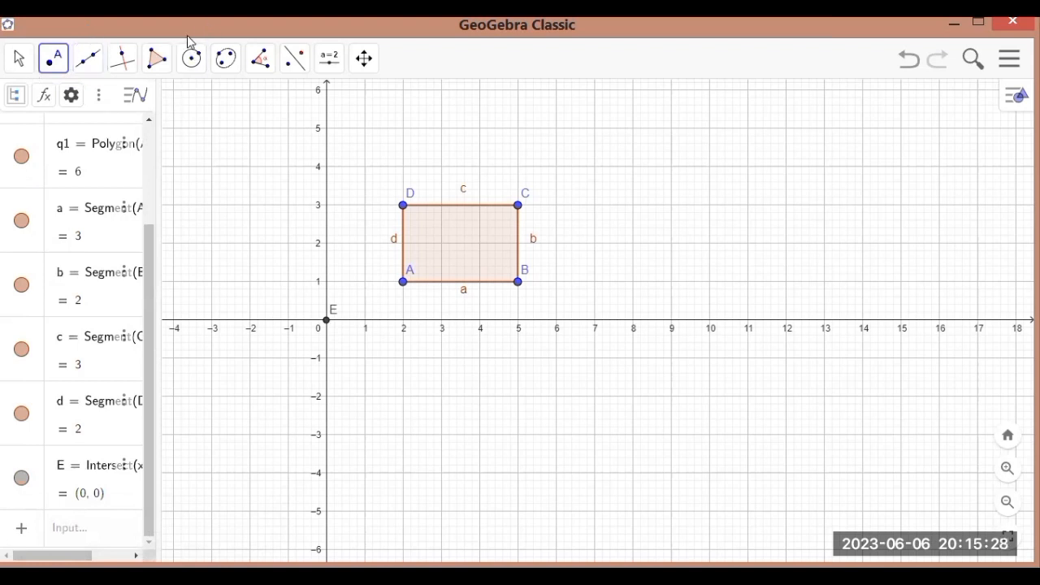
# Step: Dilate vertex A from origin point E with a factor of 2
pyautogui.click(289, 69)
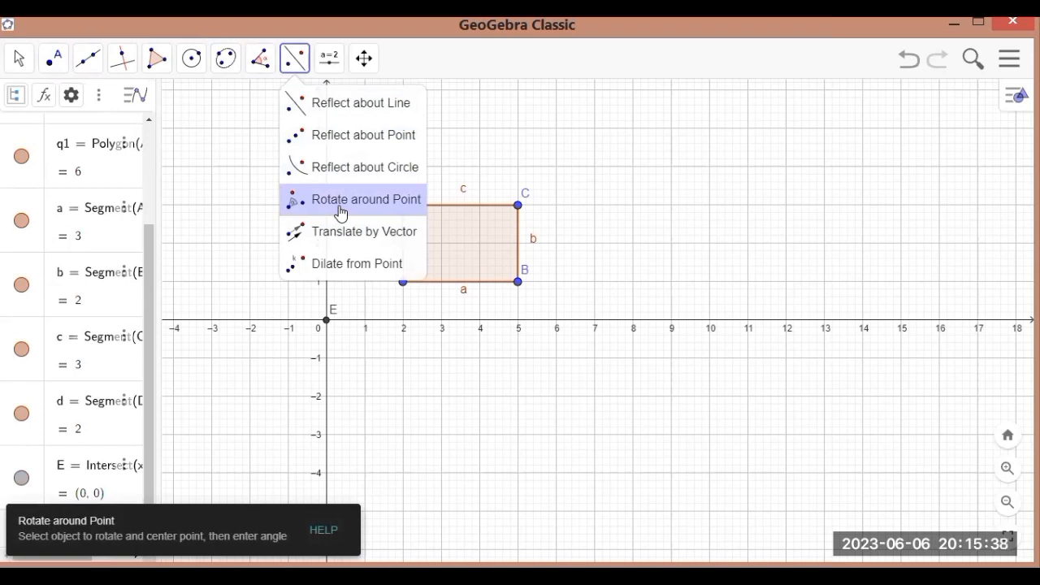
pyautogui.click(356, 265)
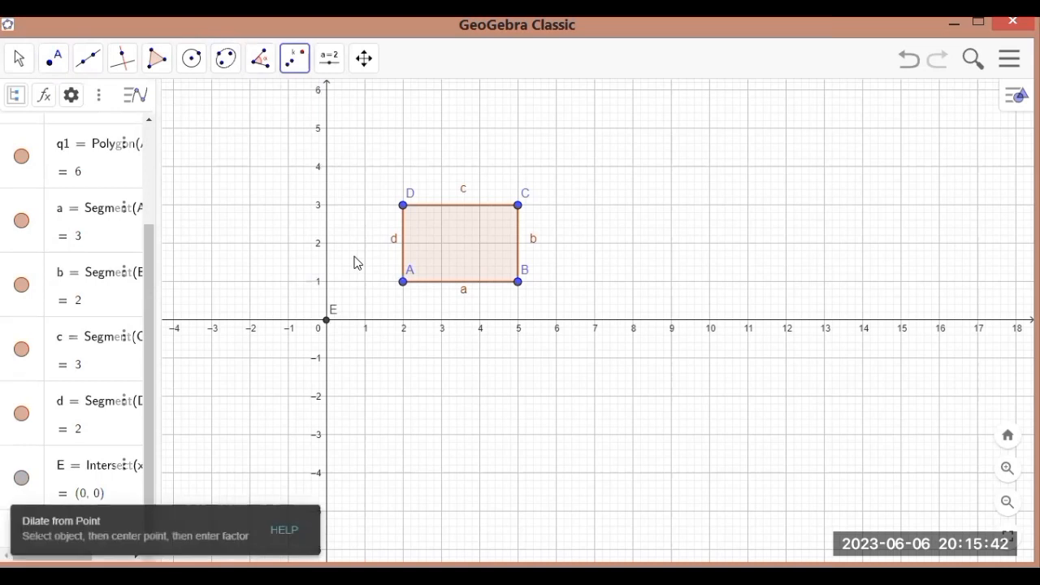
pyautogui.click(403, 283)
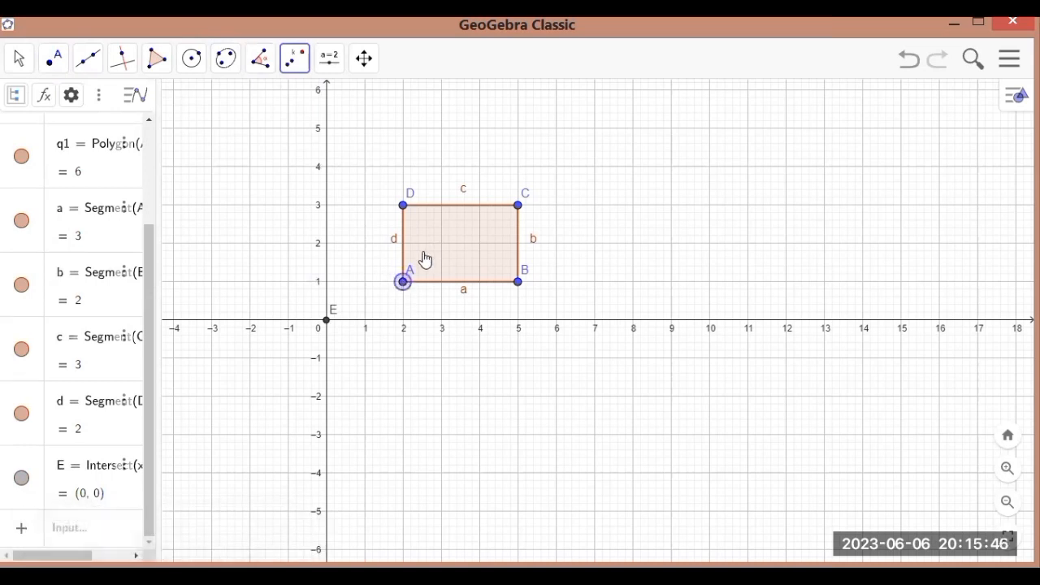
pyautogui.click(326, 324)
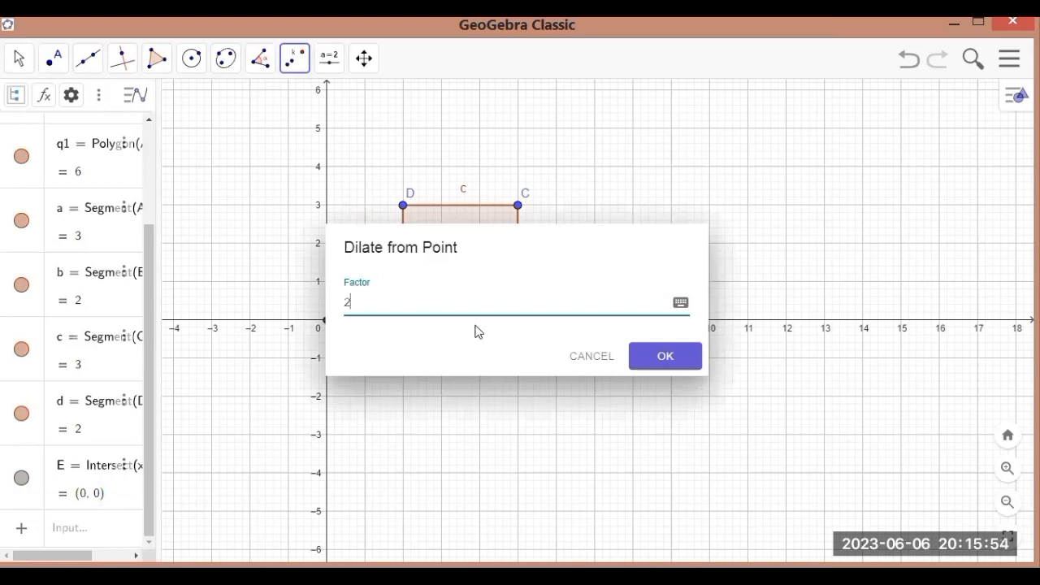
pyautogui.click(650, 364)
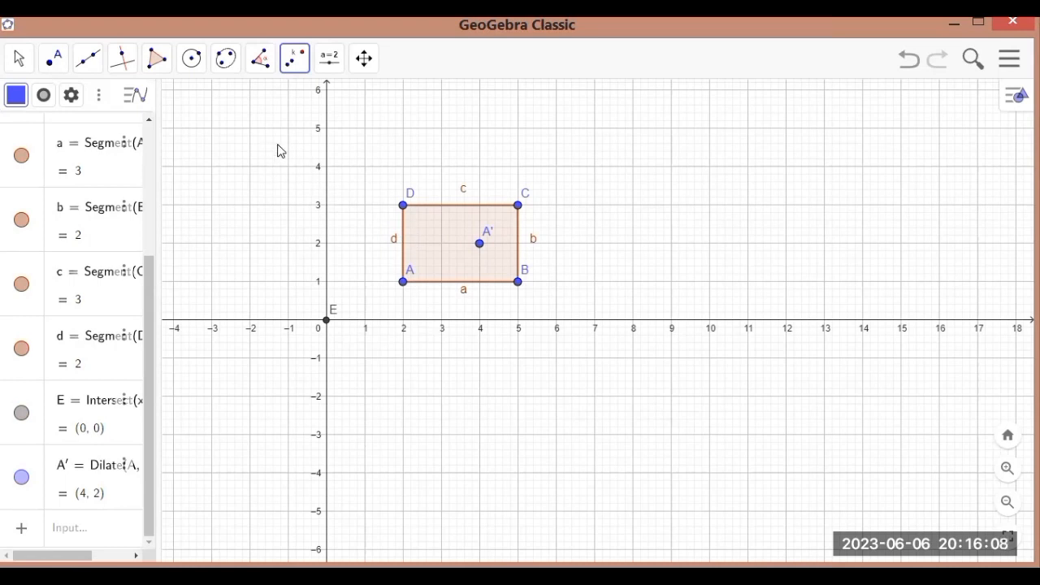
# Step: Dilate vertex B from origin point E with a factor of 2
pyautogui.click(294, 62)
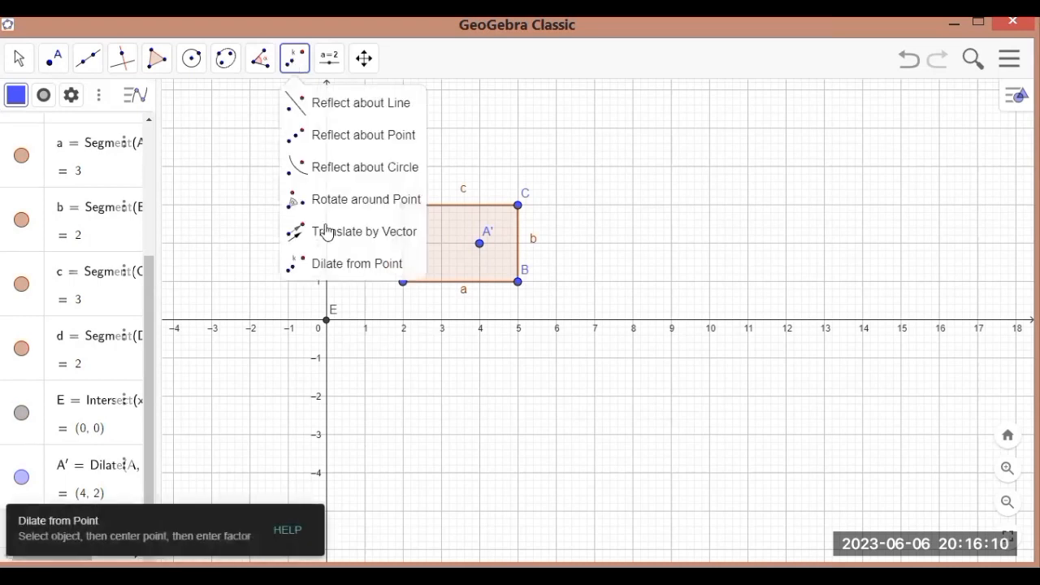
pyautogui.click(339, 268)
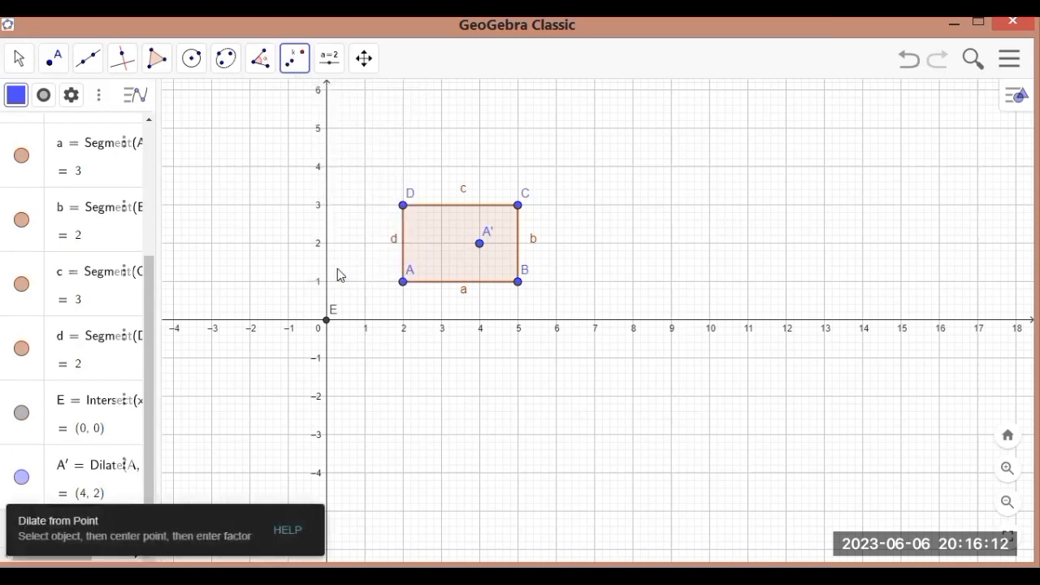
pyautogui.click(518, 282)
pyautogui.click(325, 322)
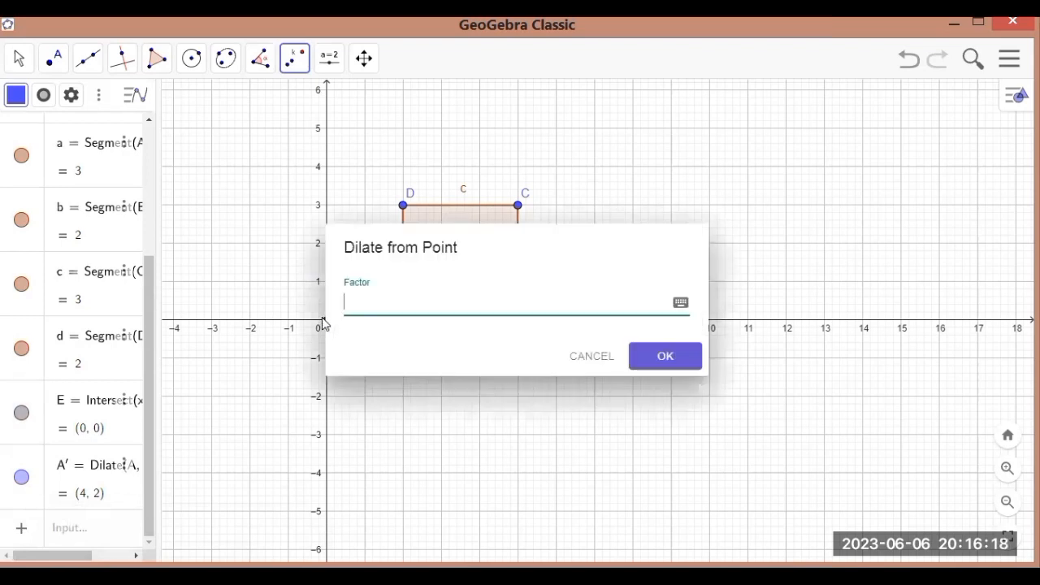
pyautogui.click(677, 357)
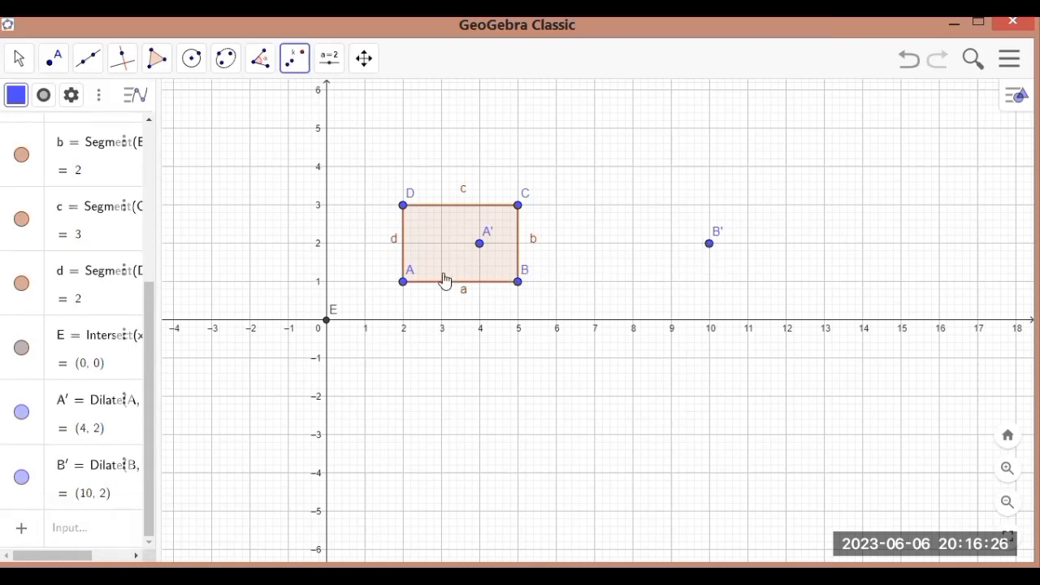
# Step: Dilate vertex C from origin point E with a factor of 2
pyautogui.click(295, 73)
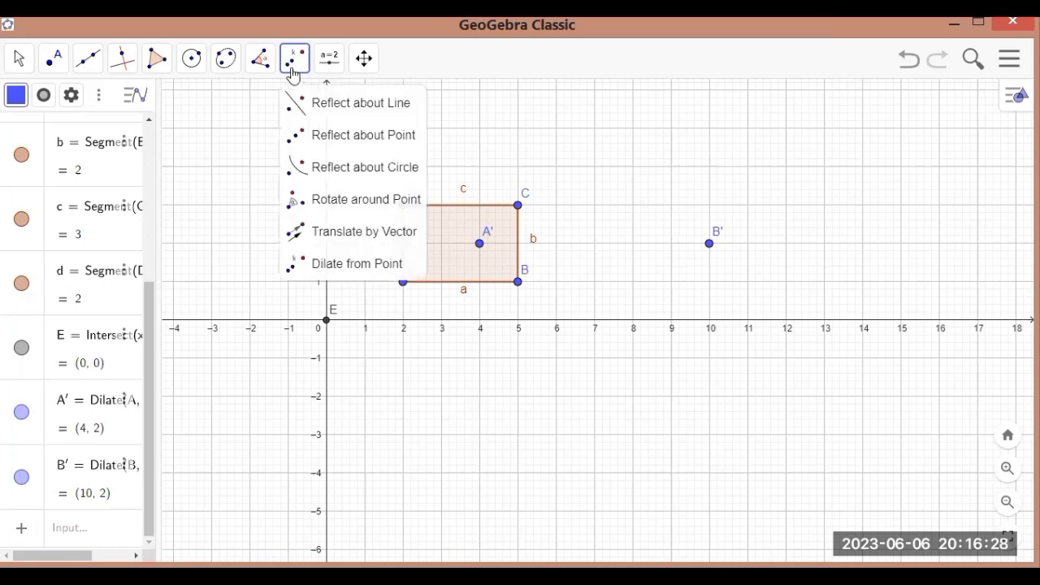
pyautogui.click(337, 265)
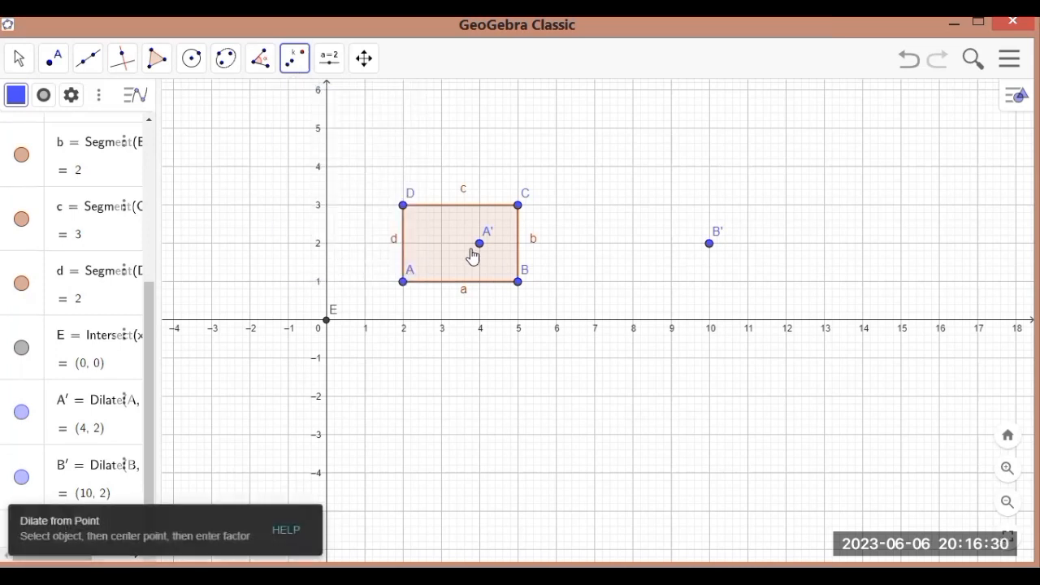
pyautogui.click(518, 206)
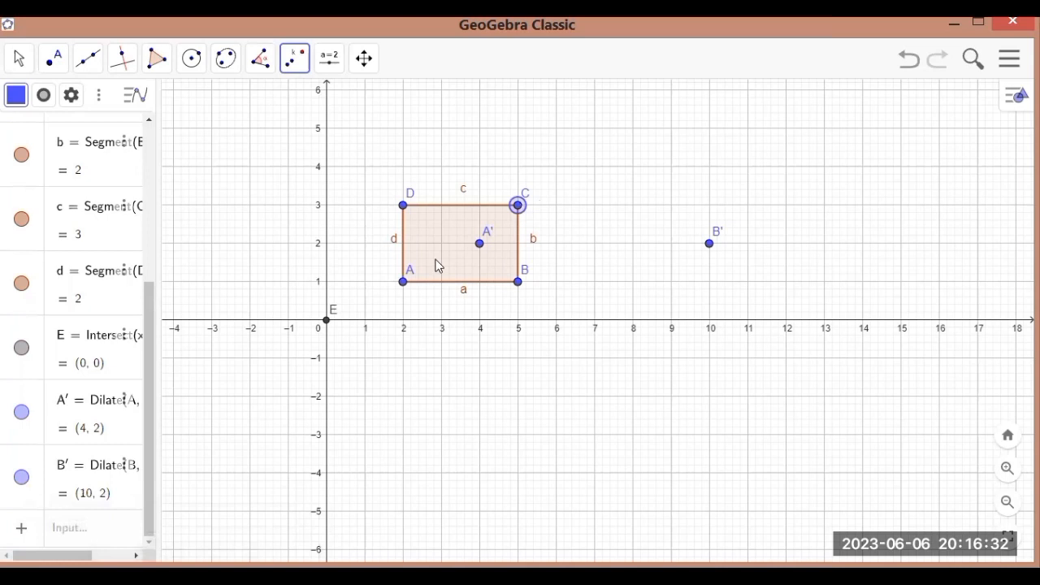
pyautogui.click(326, 323)
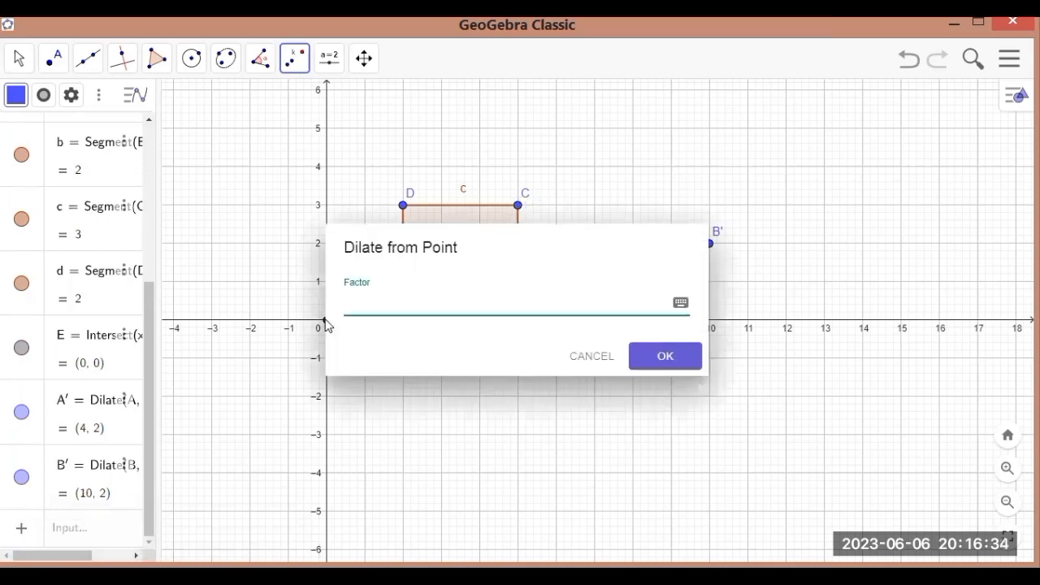
pyautogui.click(686, 360)
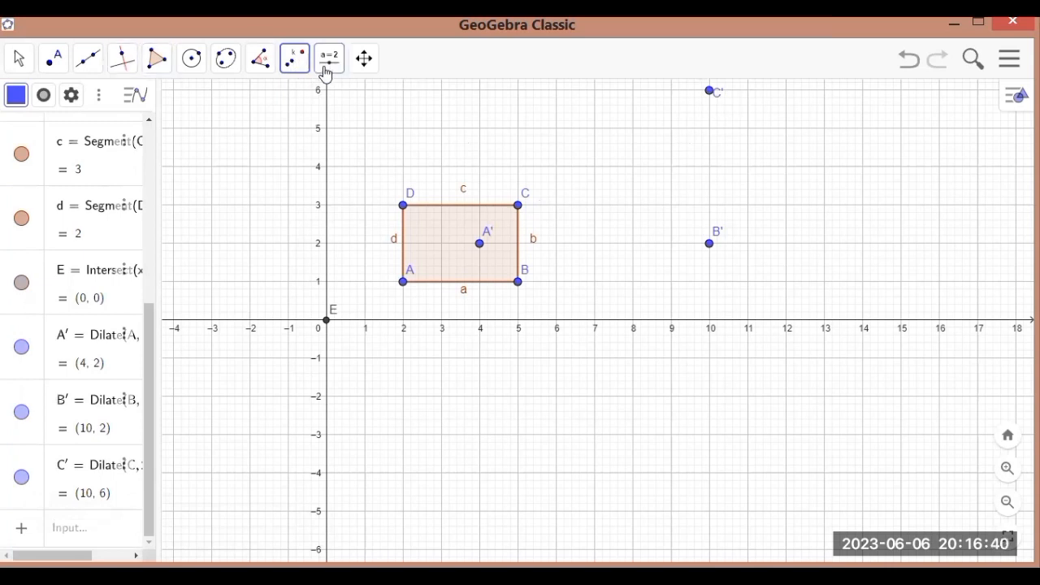
# Step: Dilate vertex D from origin point E with a factor of 2
pyautogui.click(295, 57)
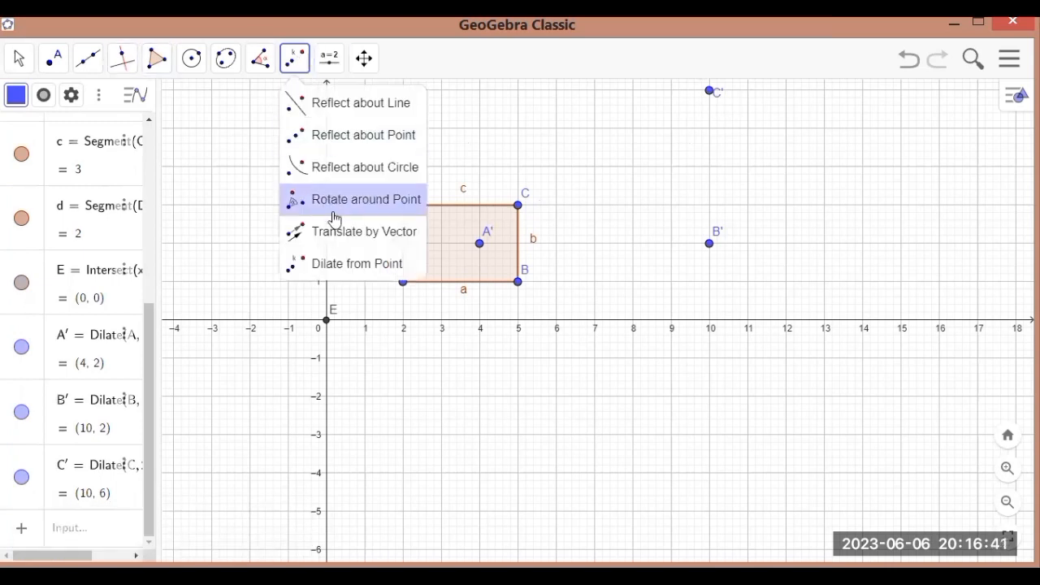
pyautogui.click(342, 264)
pyautogui.click(404, 207)
pyautogui.click(328, 325)
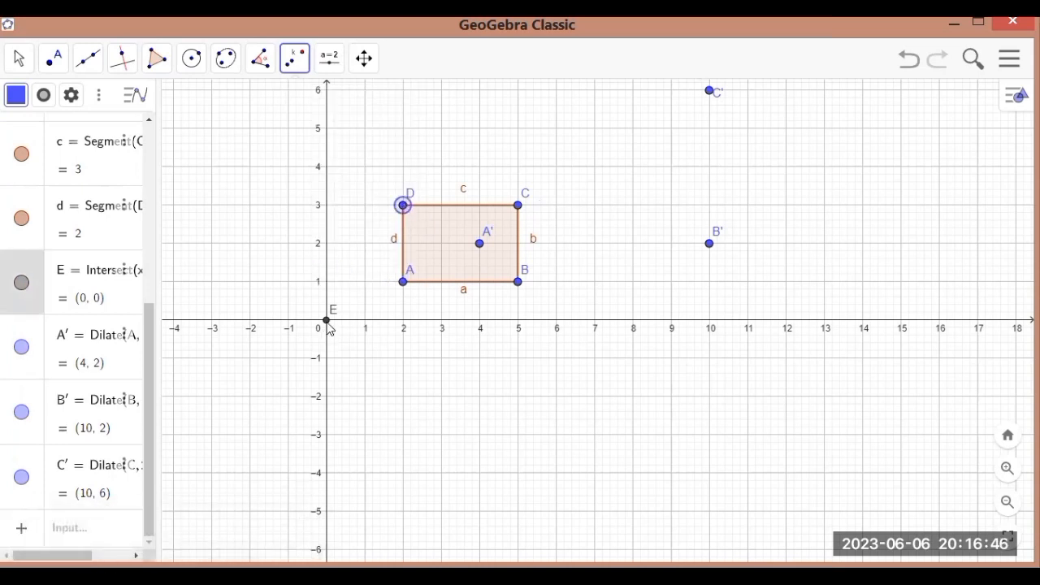
pyautogui.write('2')
pyautogui.click(650, 355)
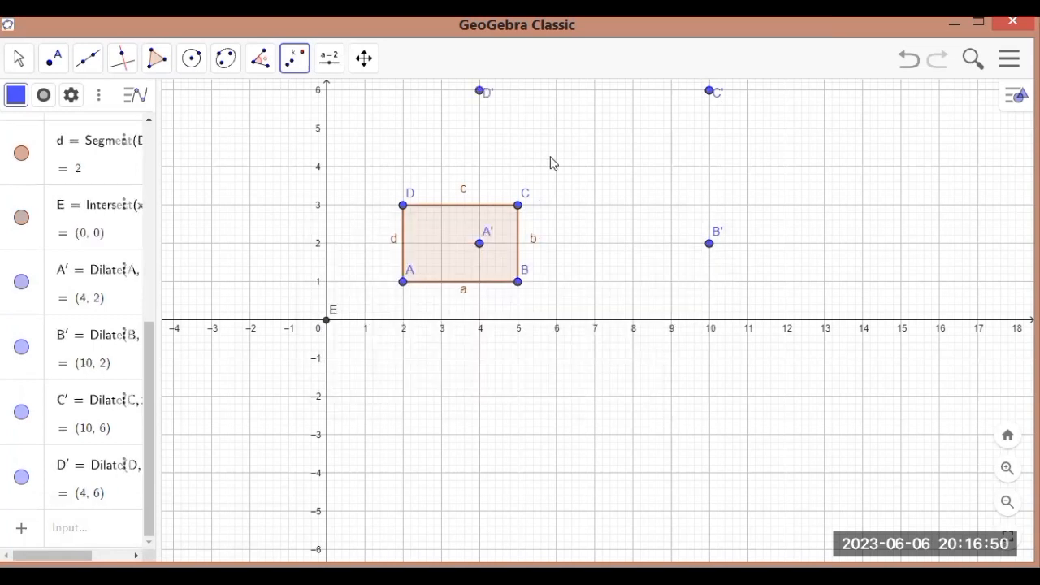
# Step: Connect the dilated points A', B', C' and D' into a closed rectangle with the Polygon tool
pyautogui.click(19, 63)
pyautogui.click(109, 103)
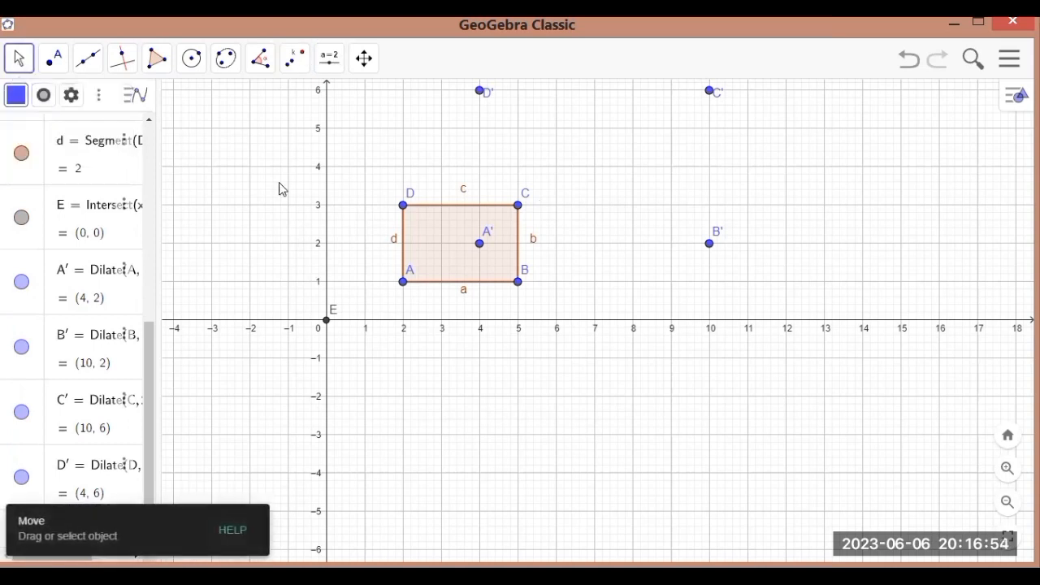
pyautogui.moveTo(326, 208); pyautogui.dragTo(321, 325)
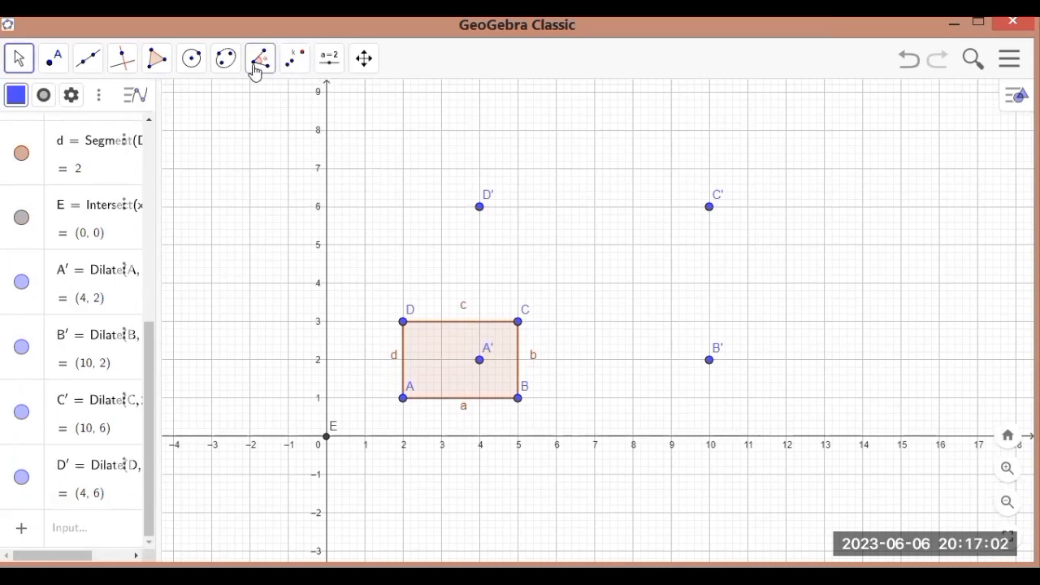
pyautogui.click(157, 58)
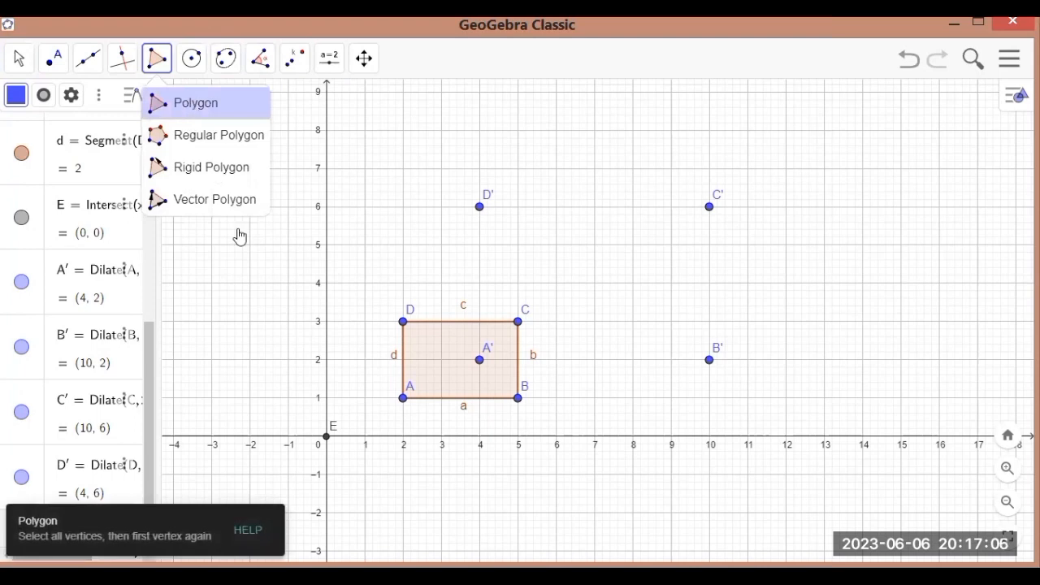
pyautogui.click(193, 106)
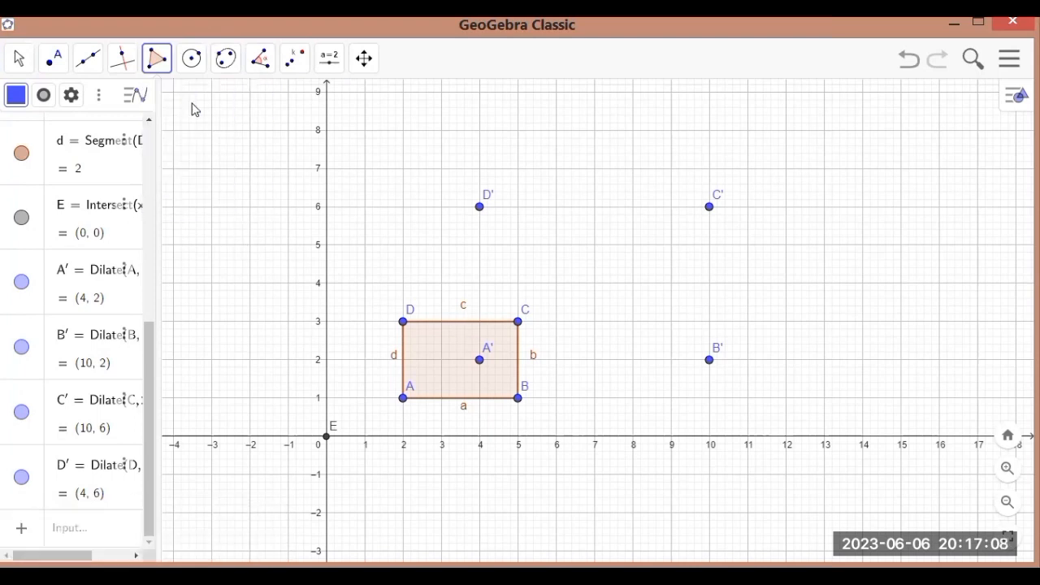
pyautogui.click(480, 362)
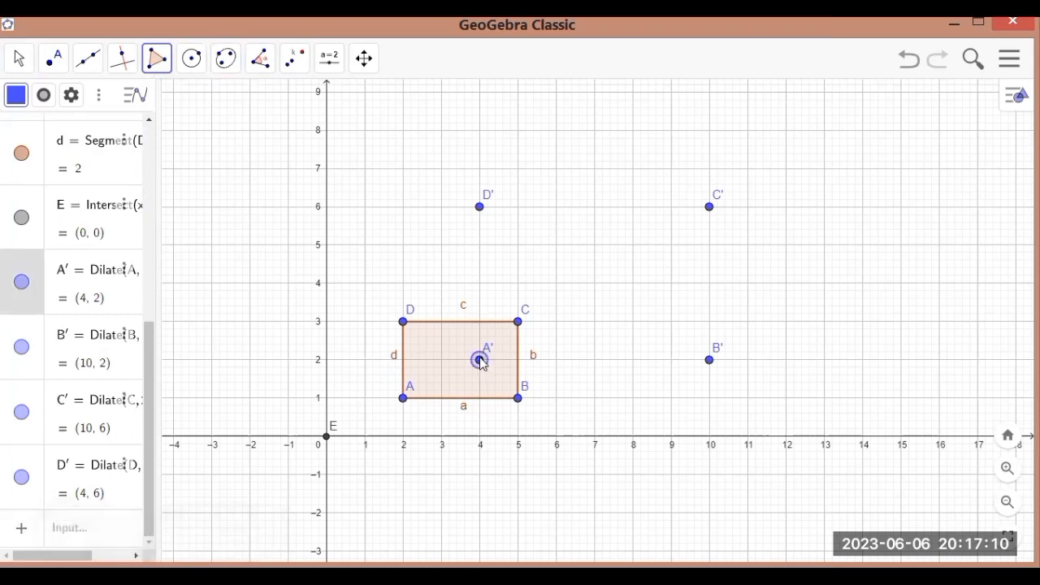
pyautogui.click(709, 360)
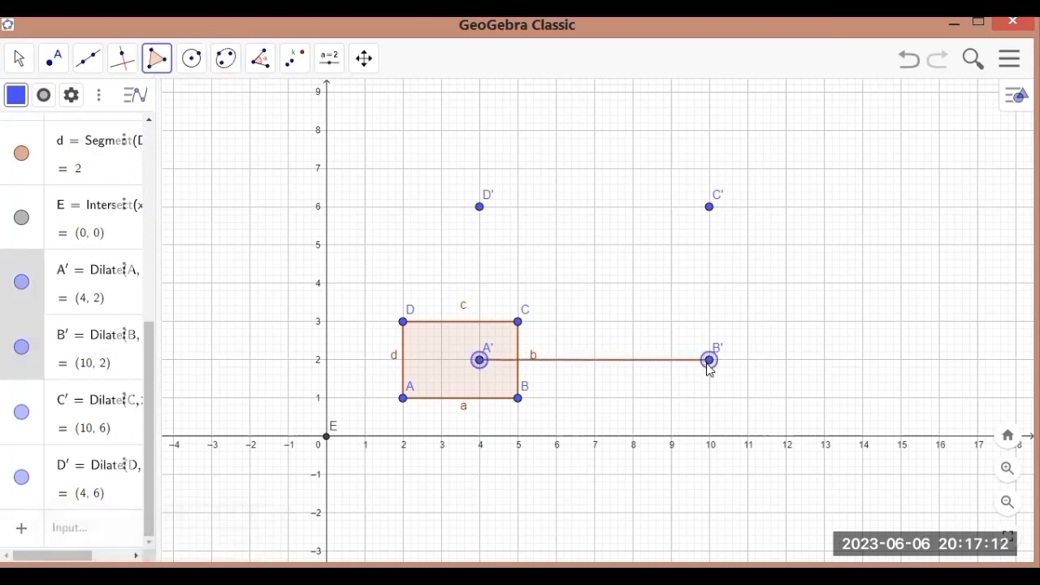
pyautogui.click(709, 209)
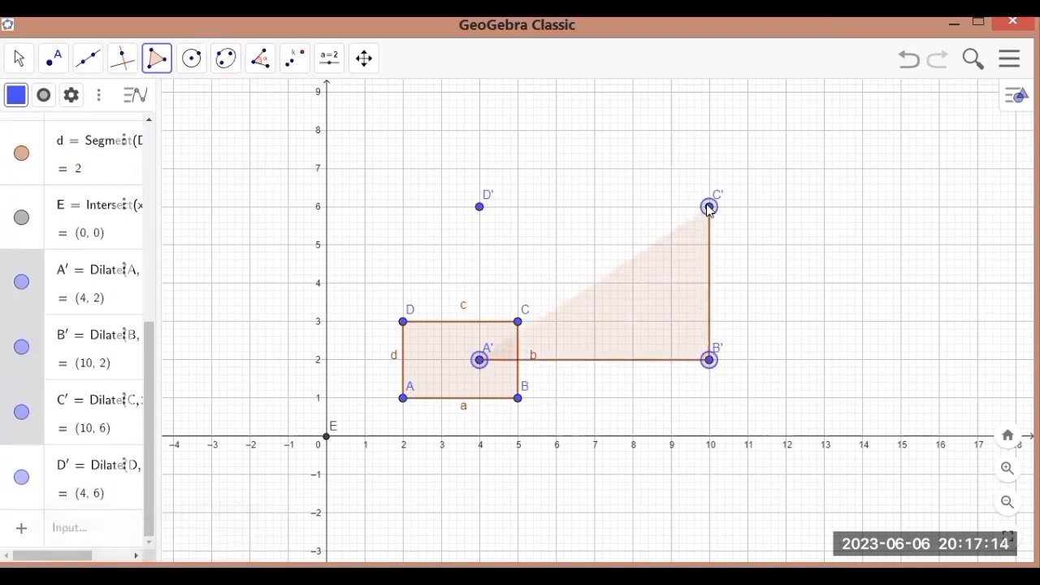
pyautogui.click(479, 210)
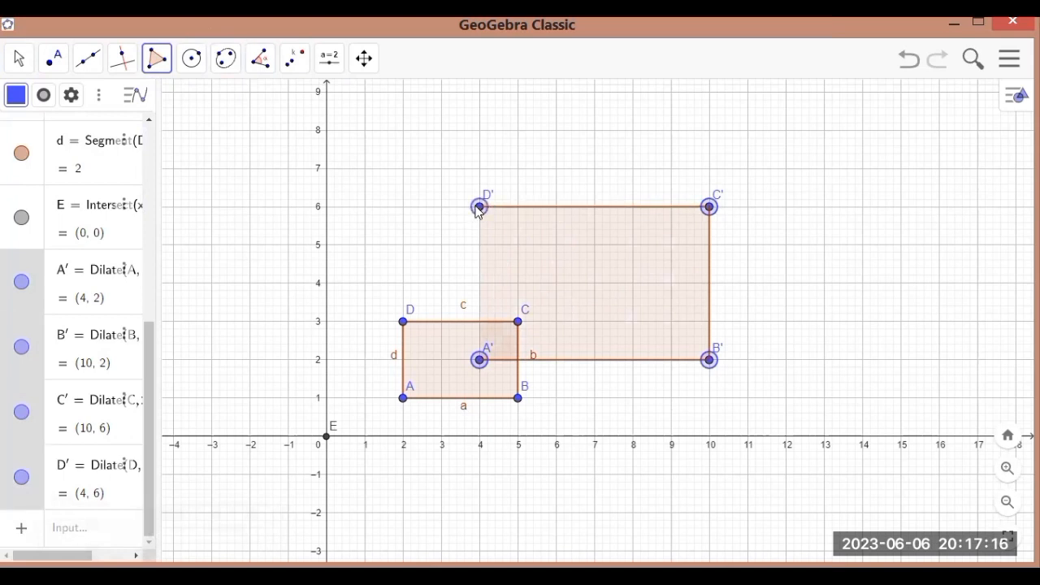
pyautogui.click(480, 360)
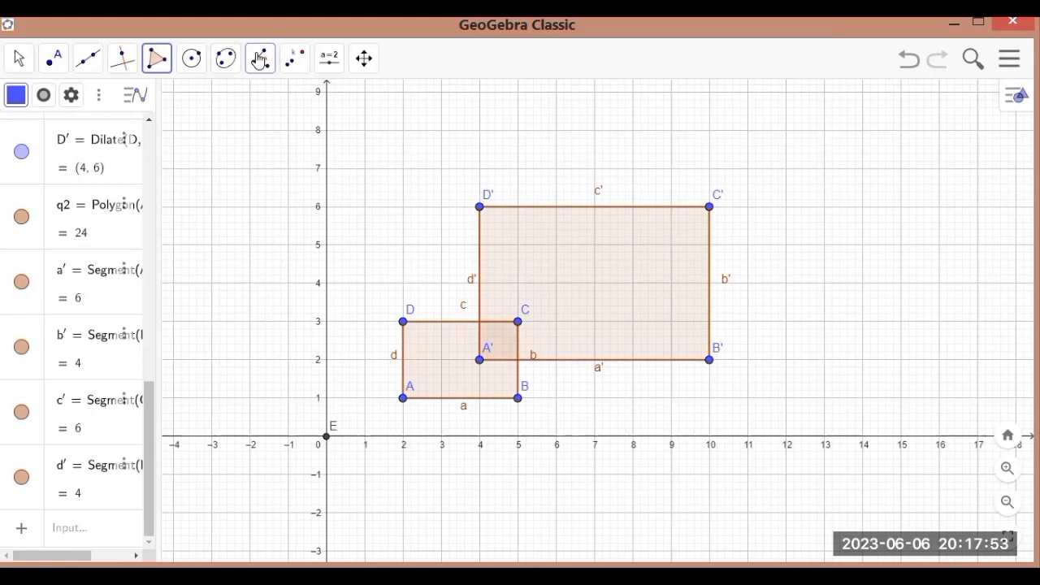
# Step: Add area labels to rectangle ABCD and rectangle A'B'C'D' with the Area tool
pyautogui.click(260, 59)
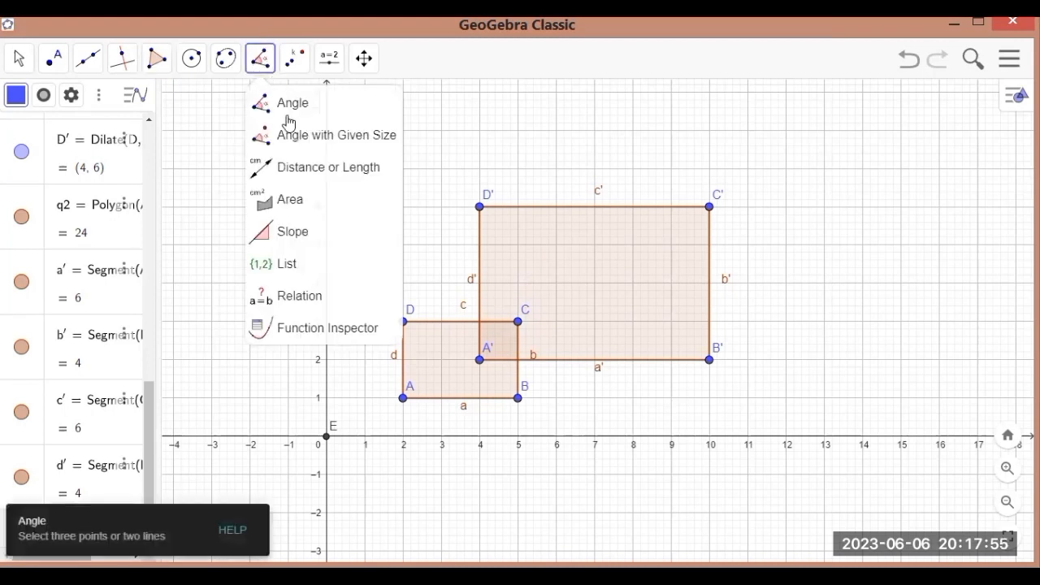
pyautogui.click(299, 212)
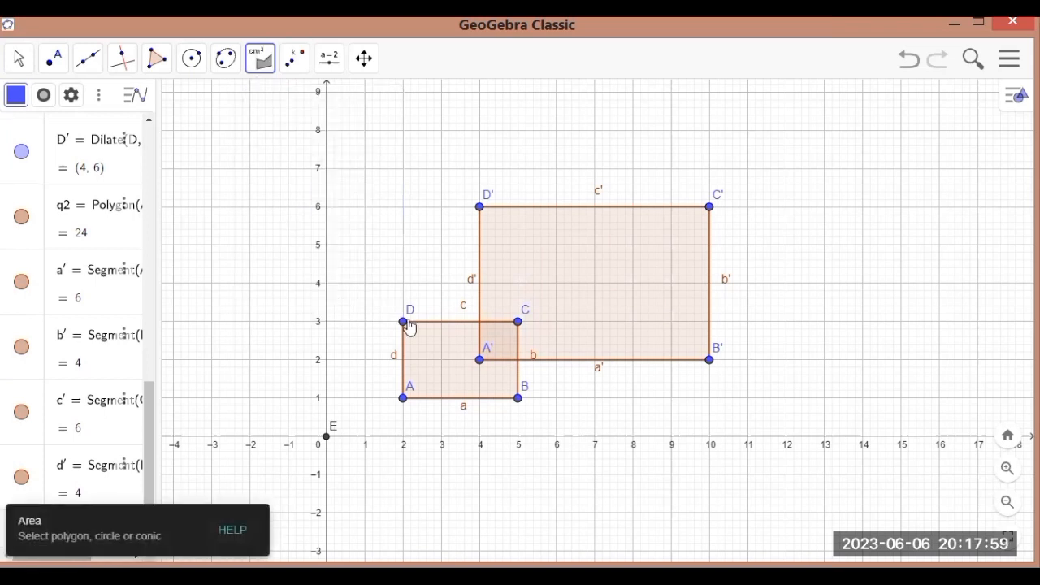
pyautogui.click(424, 372)
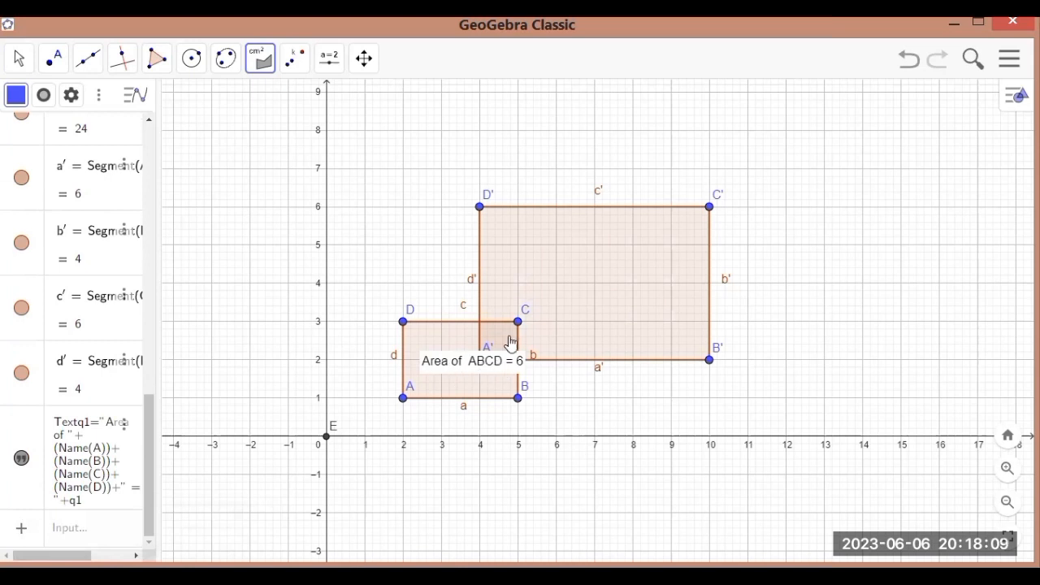
pyautogui.click(580, 280)
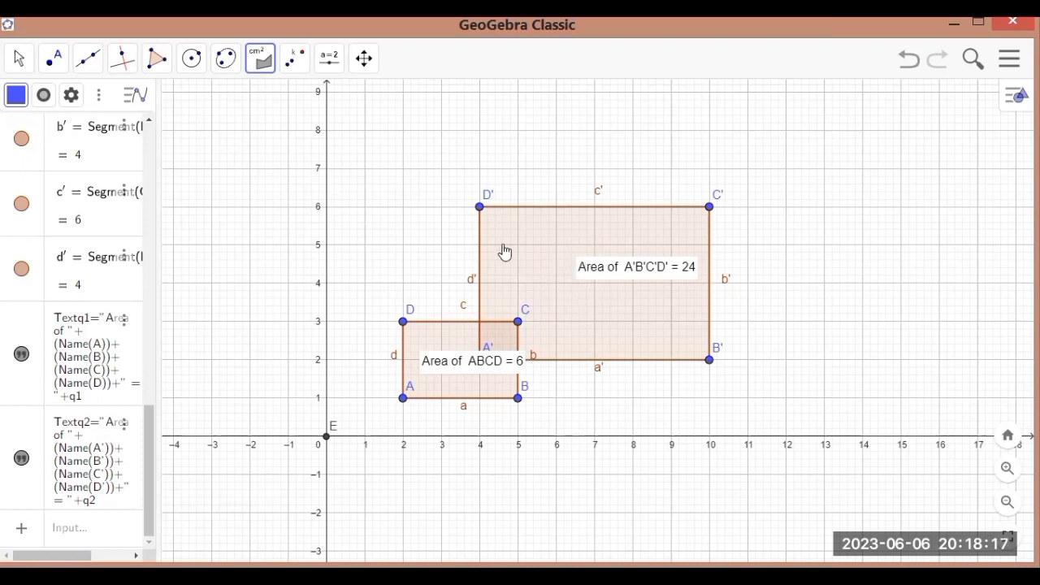
# Step: Undo the duplicate area label placed inside rectangle A'B'C'D'
pyautogui.click(261, 59)
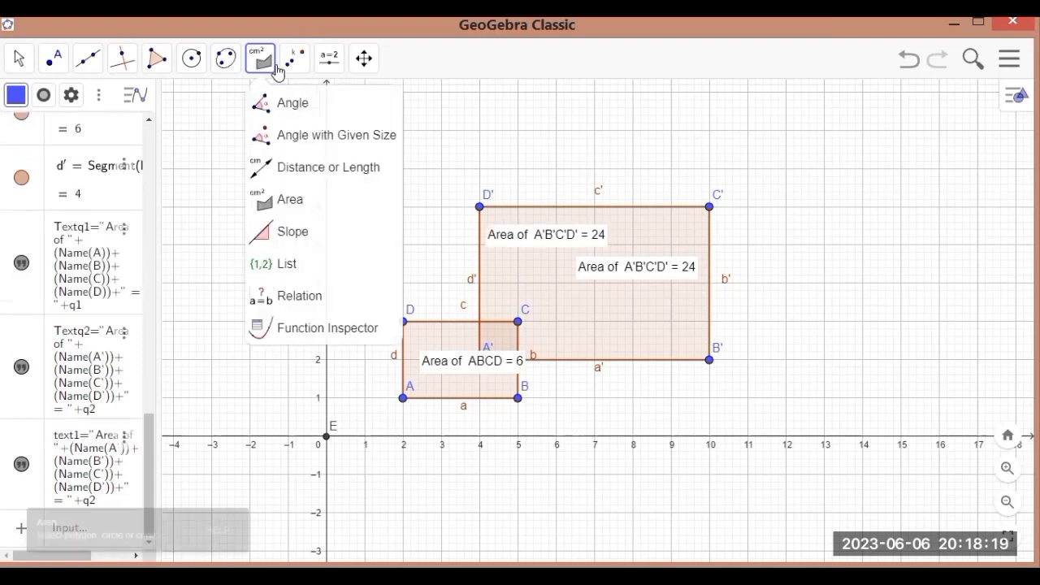
pyautogui.click(907, 60)
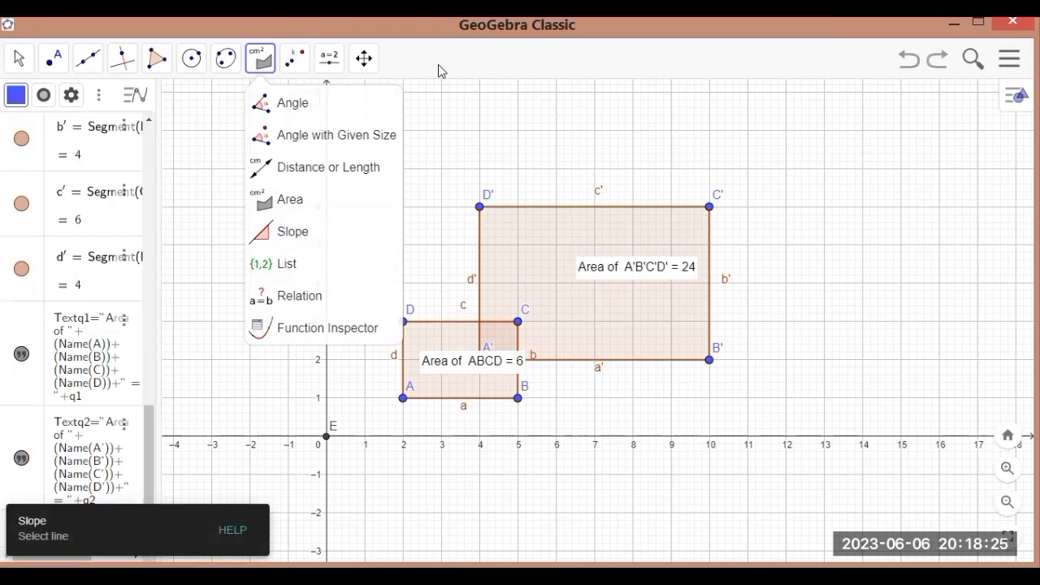
pyautogui.click(247, 59)
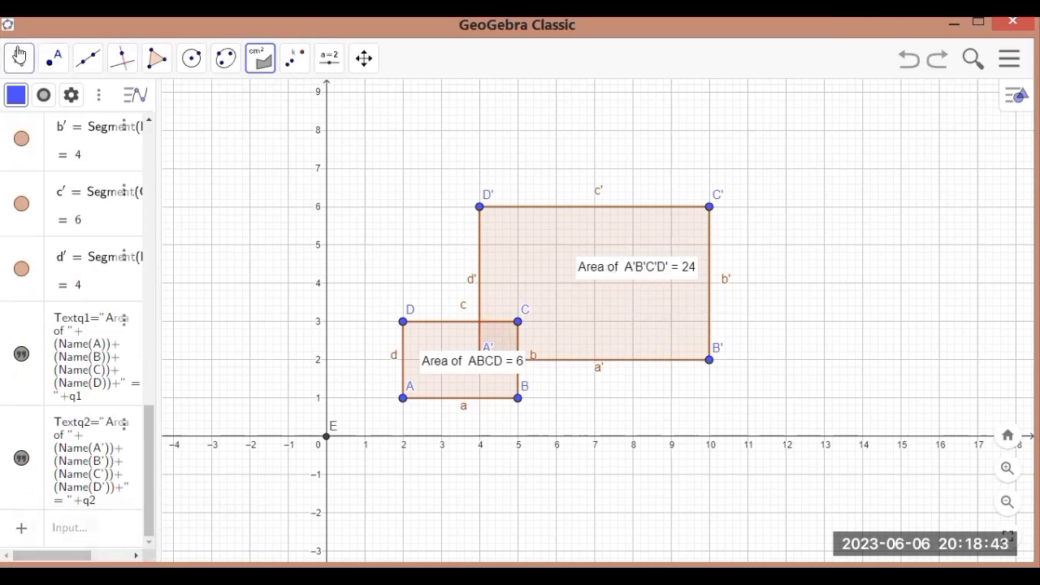
# Step: Move the area label of rectangle A'B'C'D' closer to the middle of that rectangle
pyautogui.click(19, 58)
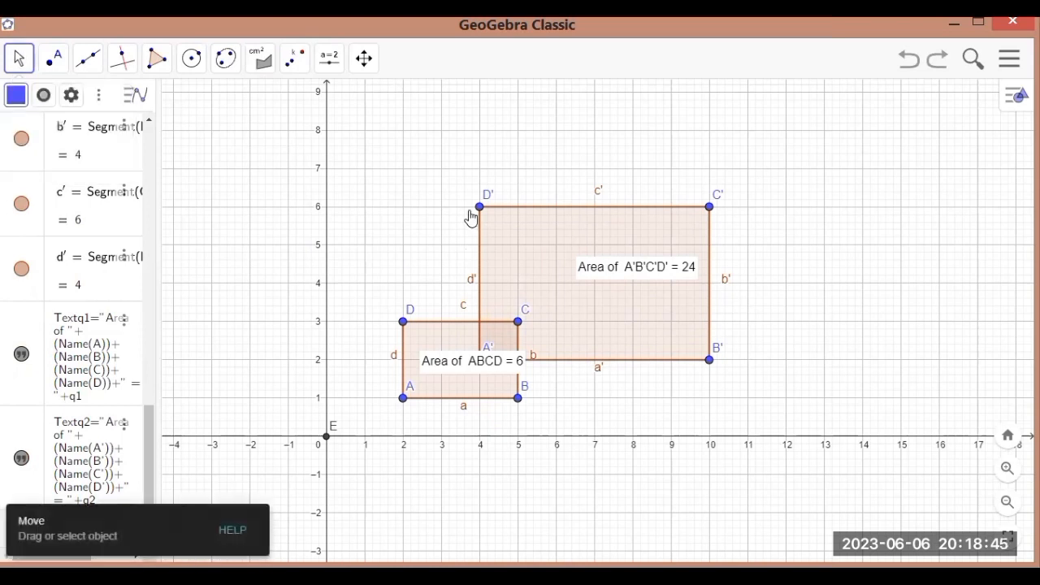
pyautogui.moveTo(596, 277); pyautogui.dragTo(571, 284)
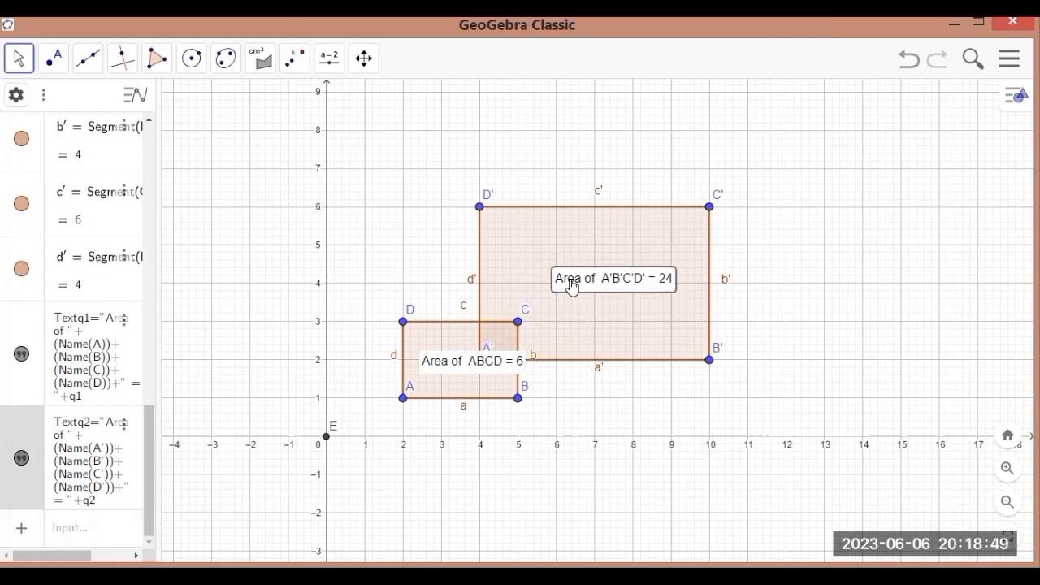
pyautogui.click(485, 368)
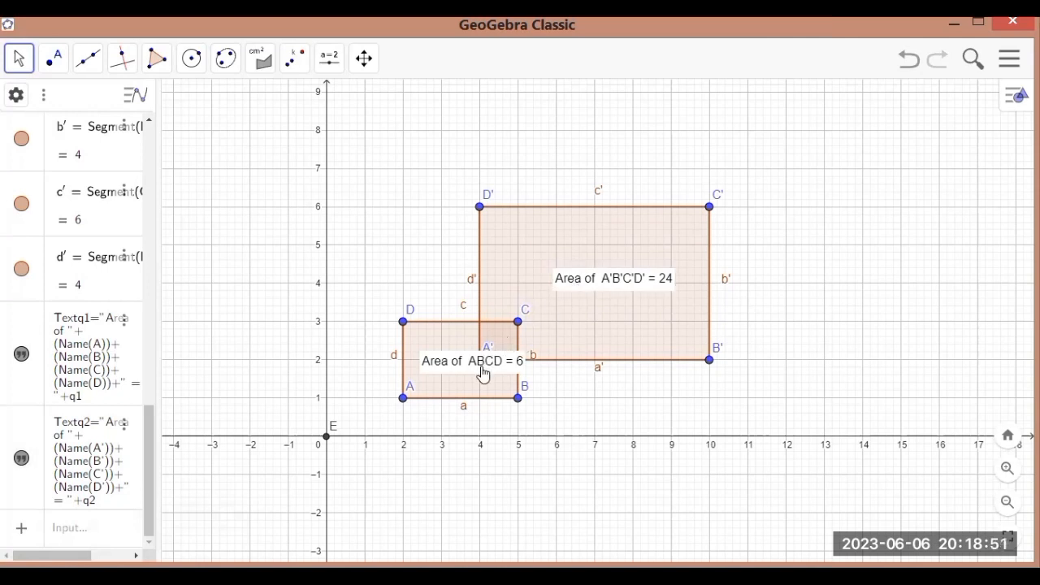